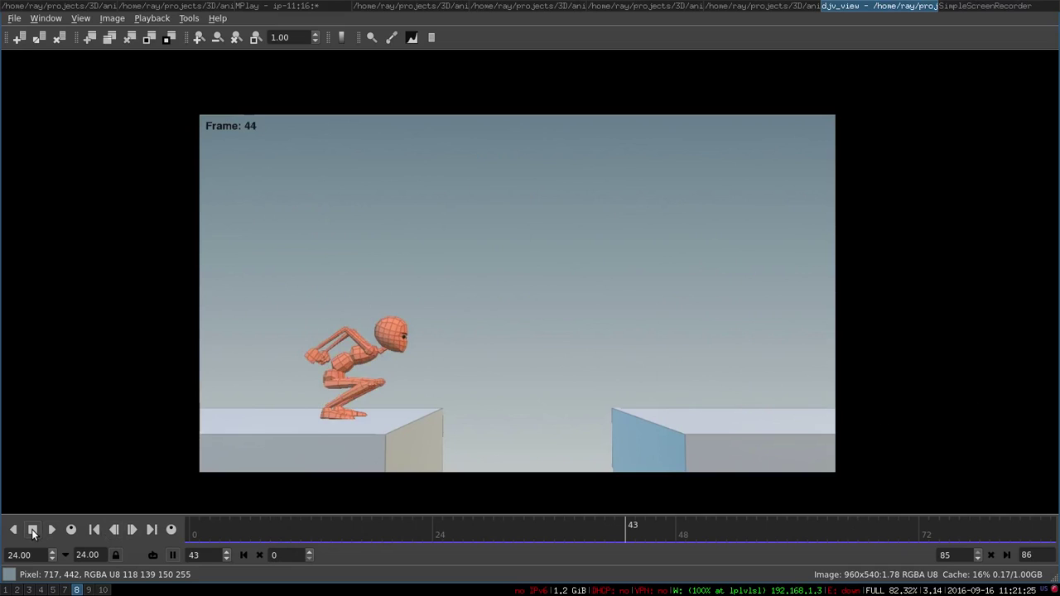
Step: Stop the rendered playback and rewind Houdini's jump animation from frame 10 to frame 1
left_click(231, 534)
key("alt+Tab")
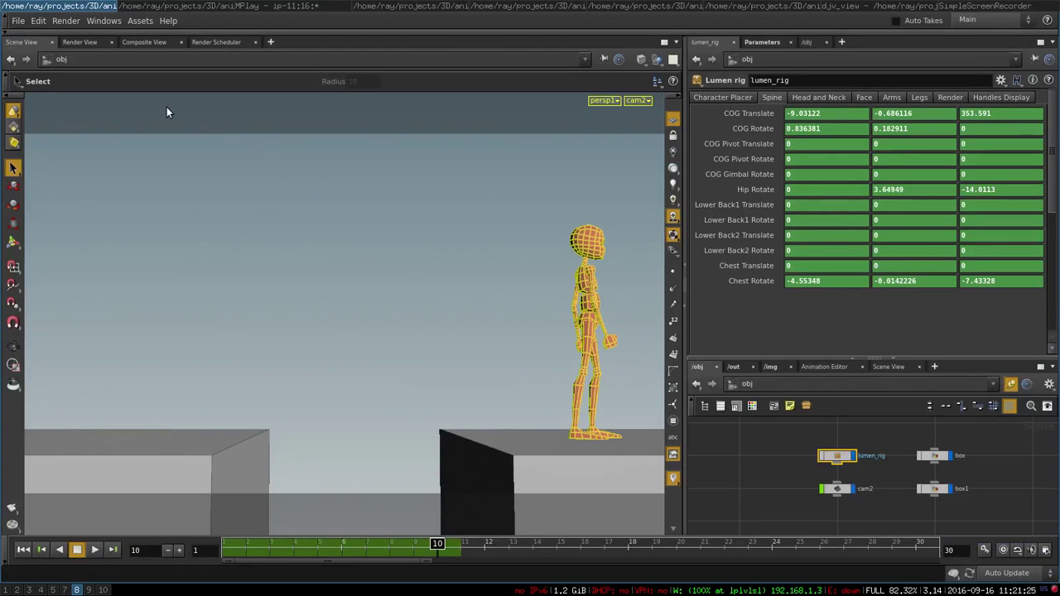
left_click_drag(406, 538, 225, 544)
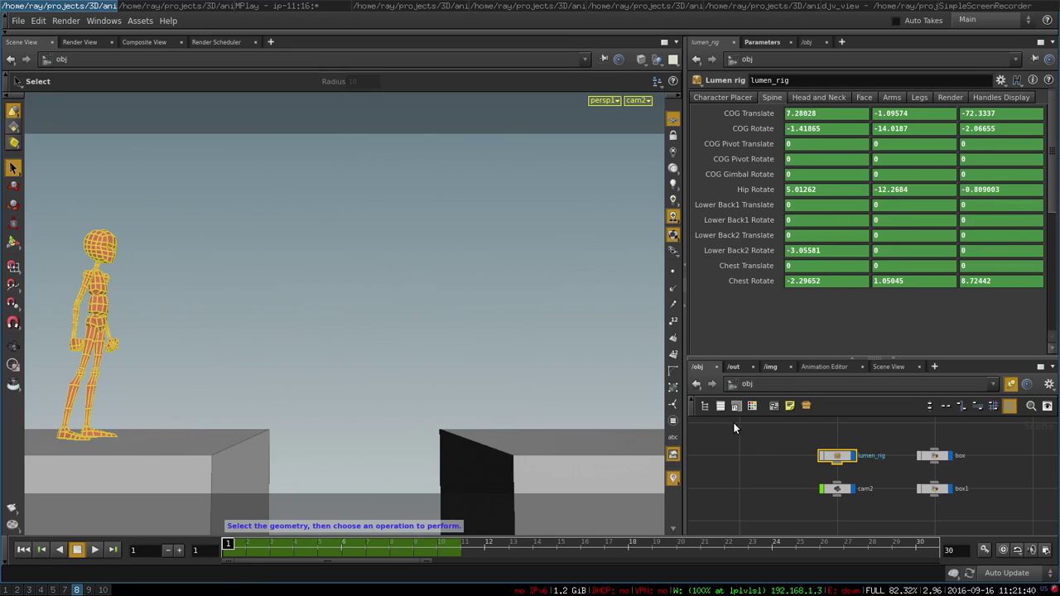
Step: Deselect lumen_rig and scrub frames 1–4 to review the opening walking steps
left_click(749, 448)
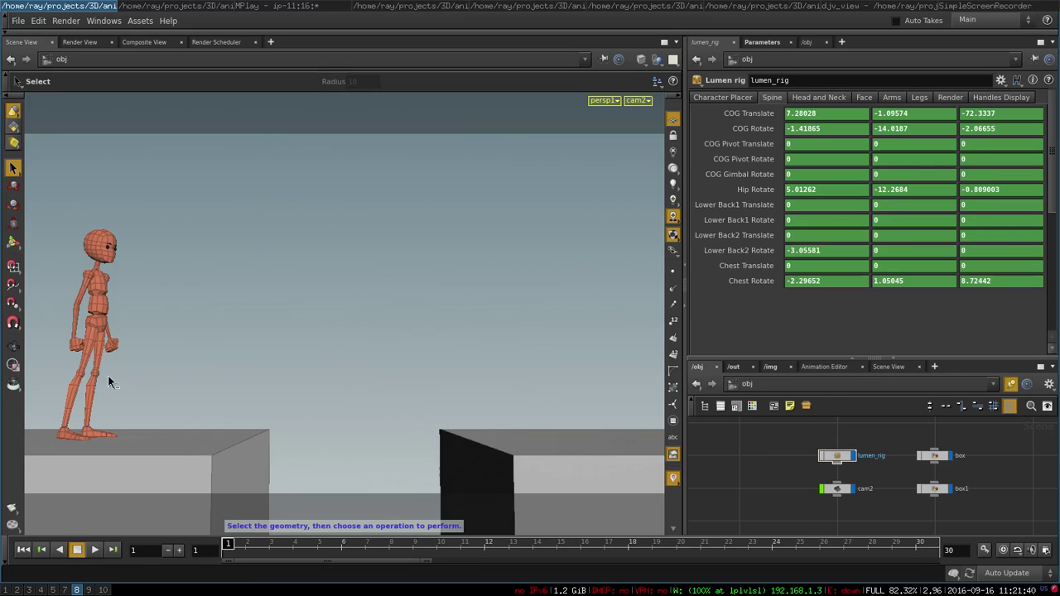
left_click(245, 545)
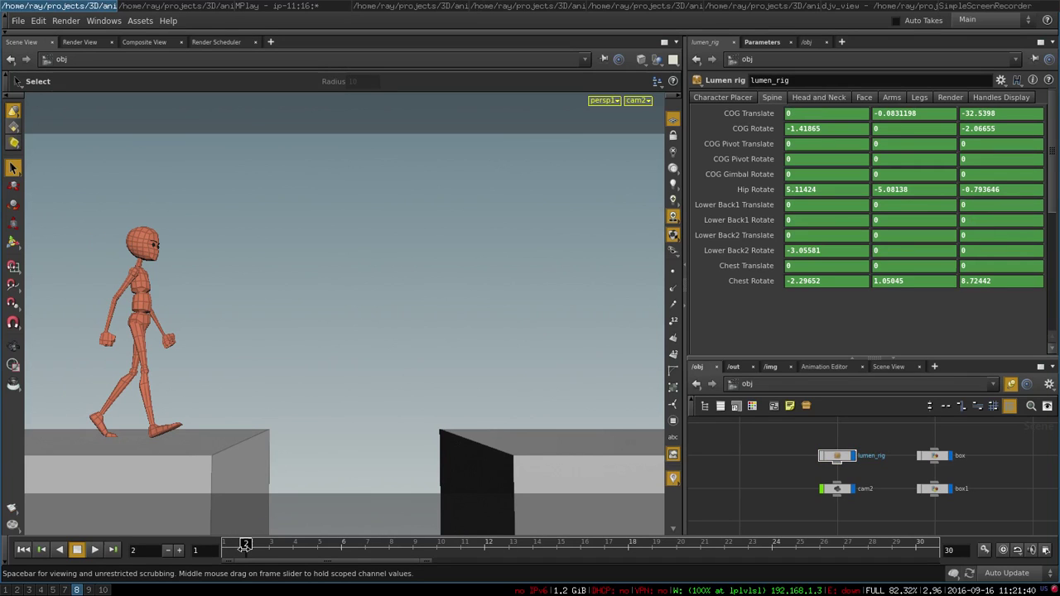
left_click_drag(245, 545, 124, 386)
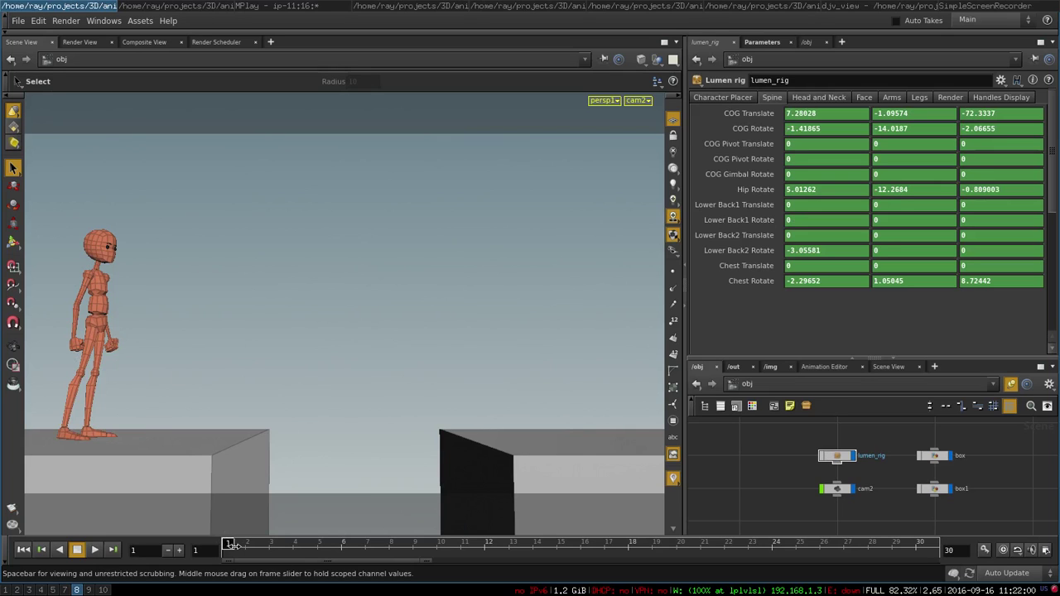
mouse_move(231, 544)
left_mouse_down()
mouse_move(283, 555)
mouse_move(226, 542)
left_mouse_up()
Step: Scrub frames 2 to 5, toggling between the frame 4 crouch and frame 5 take-off
left_click_drag(228, 544, 277, 560)
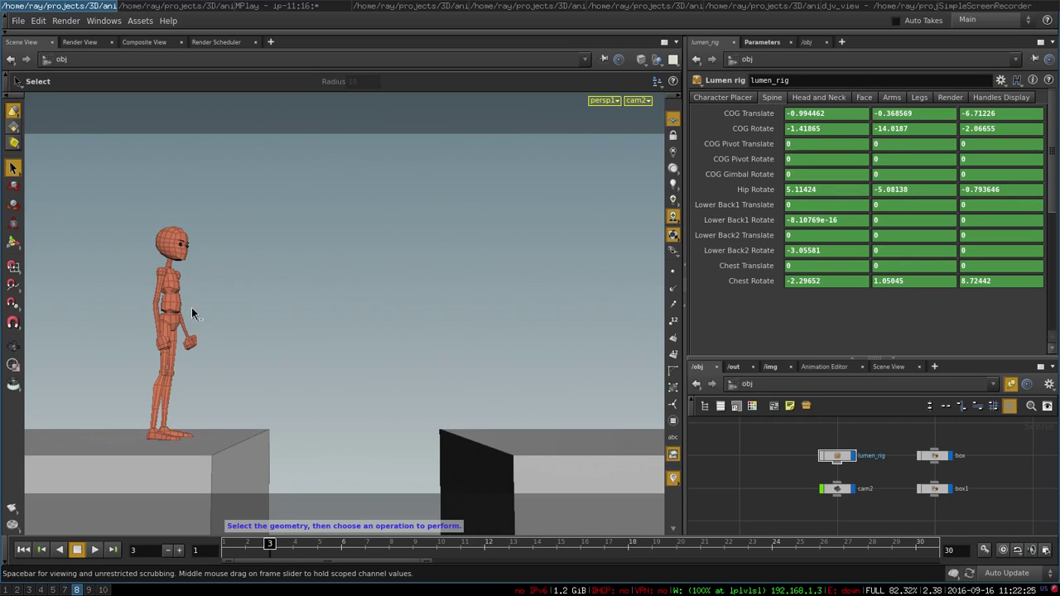
left_click_drag(273, 545, 293, 545)
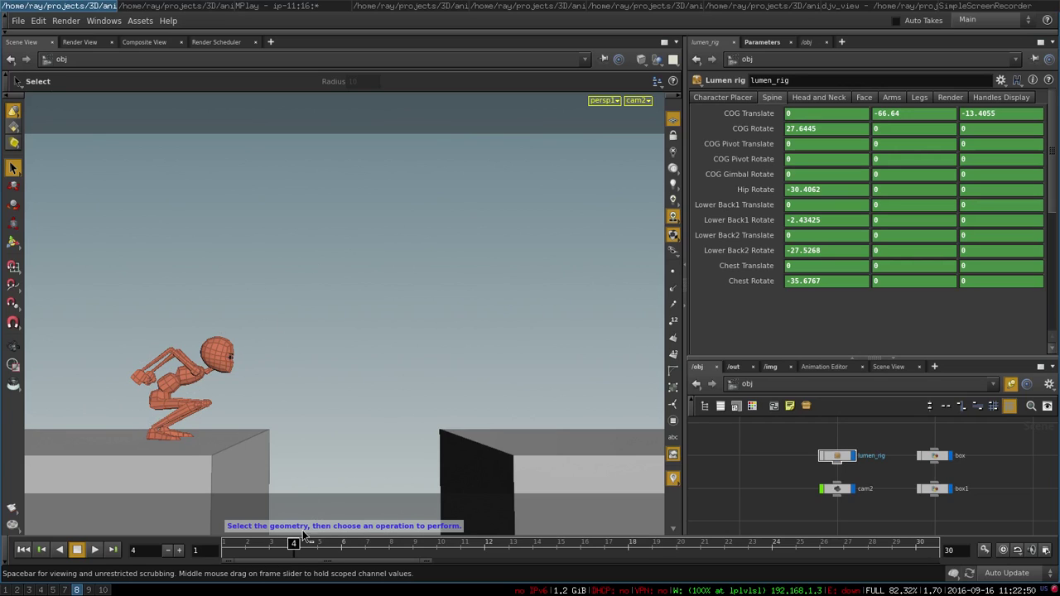
left_click_drag(294, 545, 316, 546)
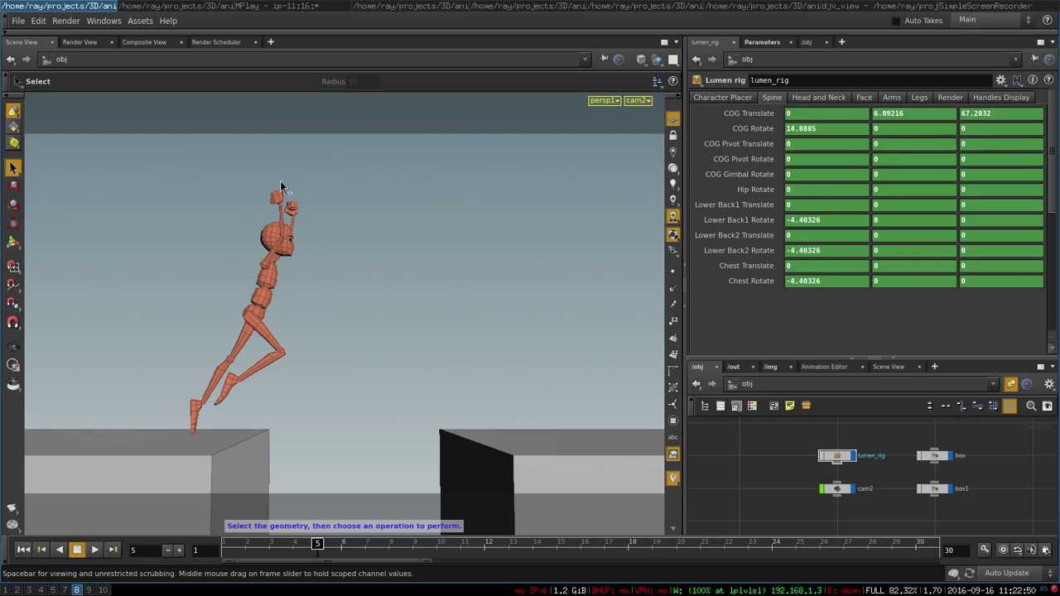
left_click(296, 542)
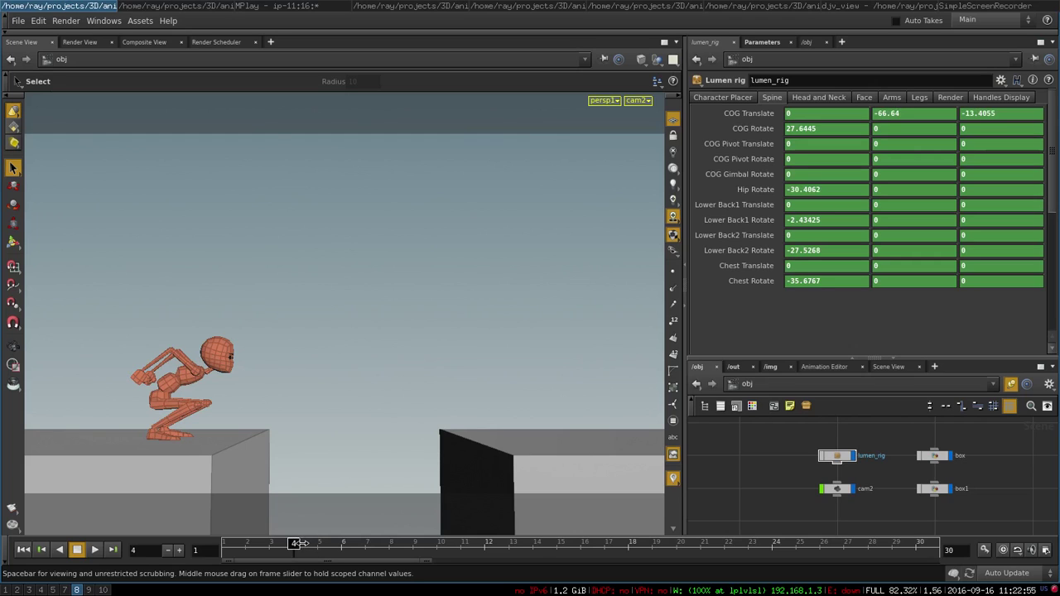
left_click(317, 544)
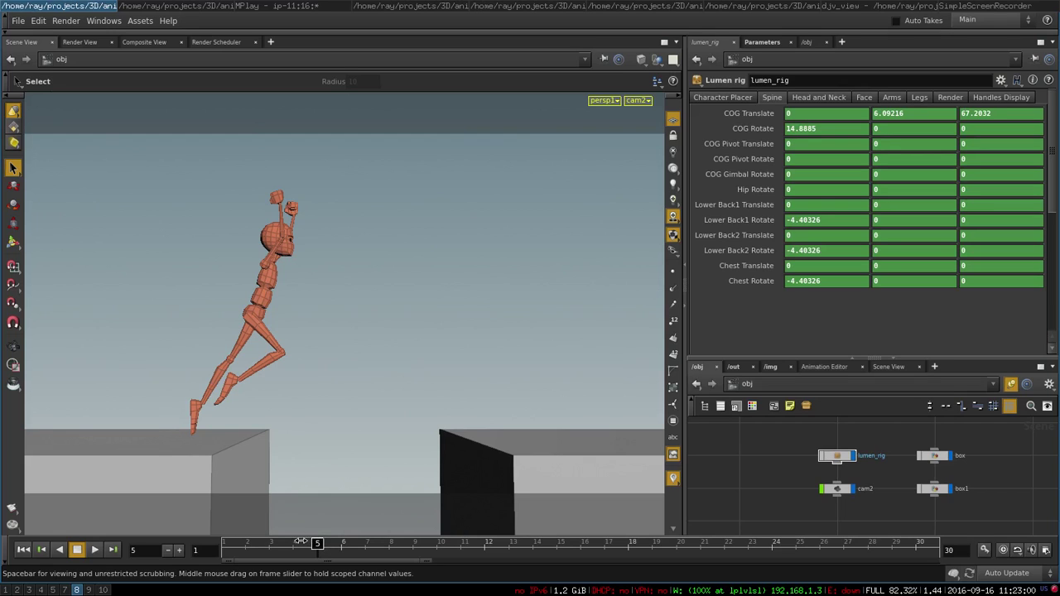
left_click(294, 543)
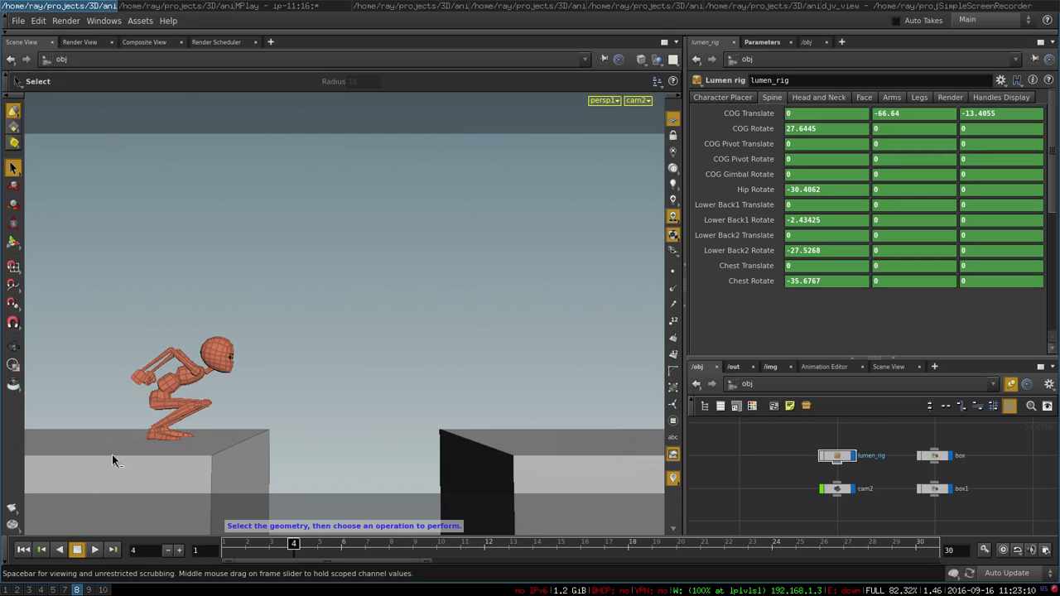
left_click(317, 544)
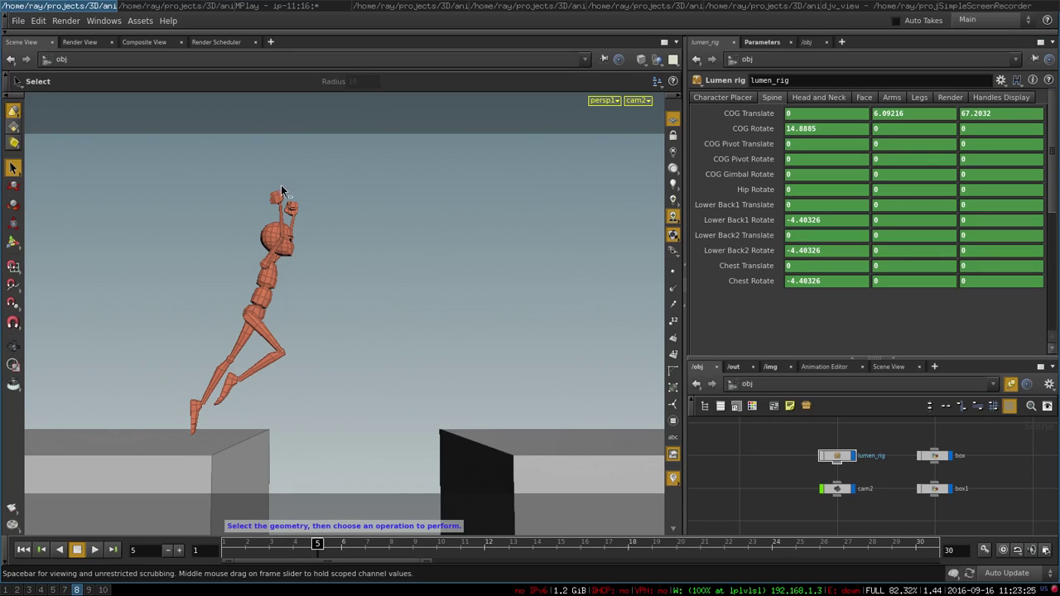
Step: Step through frames 6 to 10, from airborne pose to standing on the far box
left_click(337, 547)
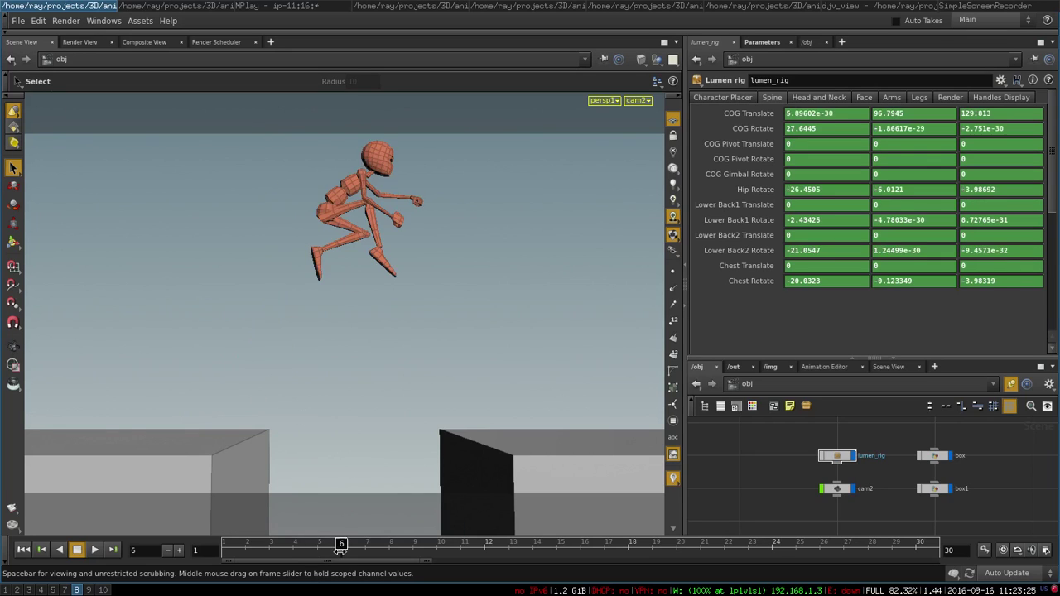
mouse_move(336, 549)
middle_mouse_down()
mouse_move(325, 548)
mouse_move(341, 548)
middle_mouse_up()
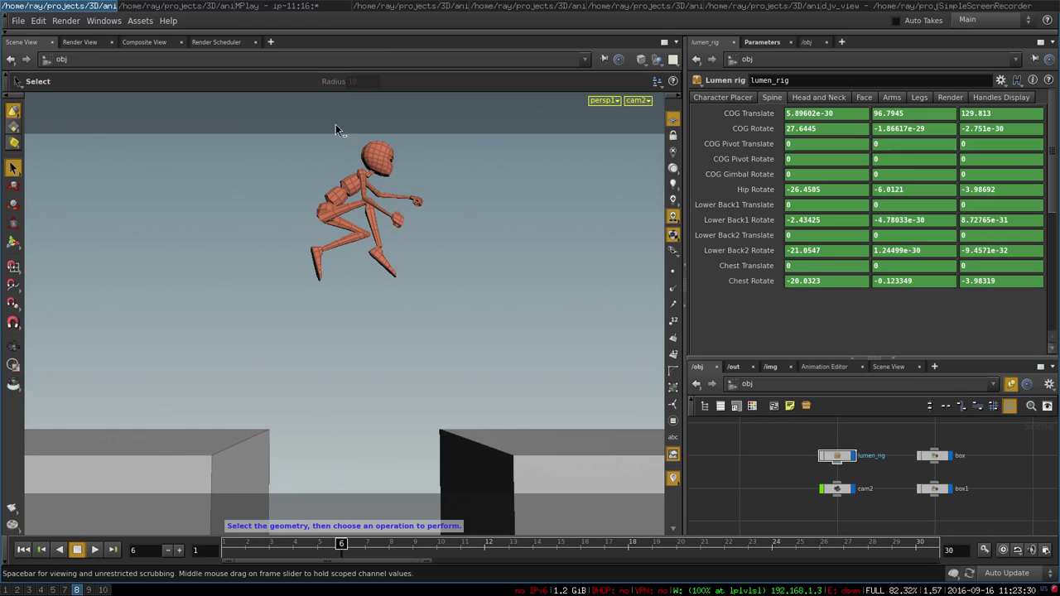
left_click(366, 544)
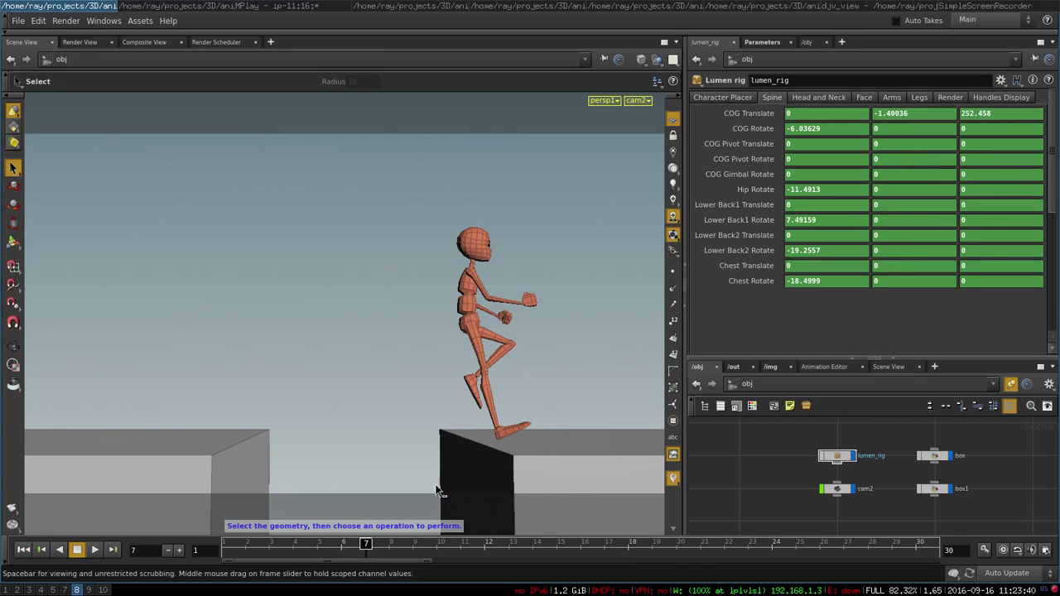
left_click(390, 544)
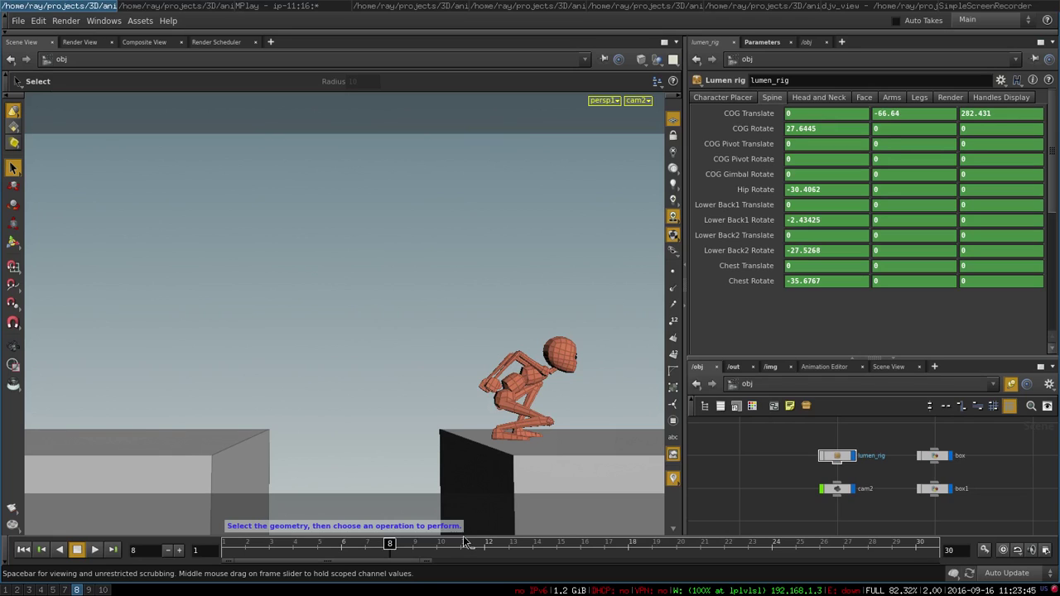
left_click(413, 545)
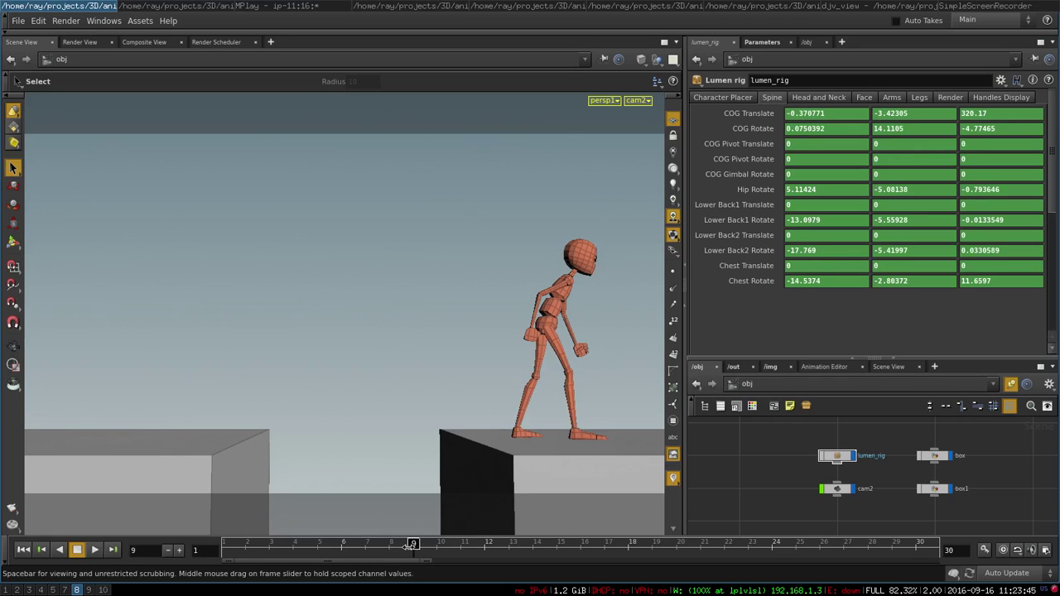
left_click(429, 546)
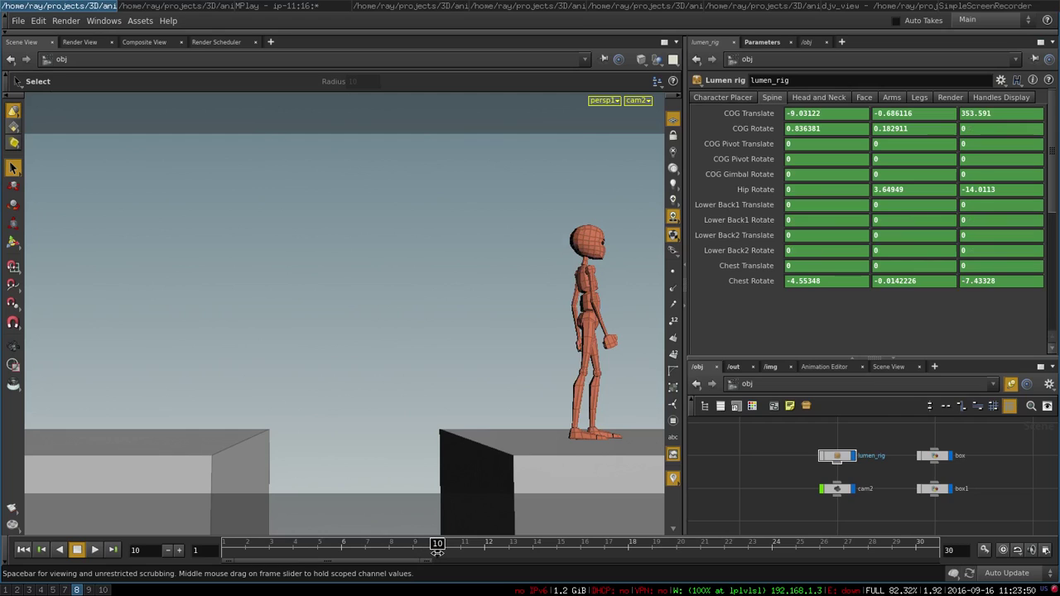
Step: Re-check the landing frames, select the lumen_rig node and rewind toward frame 1
mouse_move(443, 553)
left_mouse_down()
mouse_move(404, 546)
mouse_move(437, 546)
left_mouse_up()
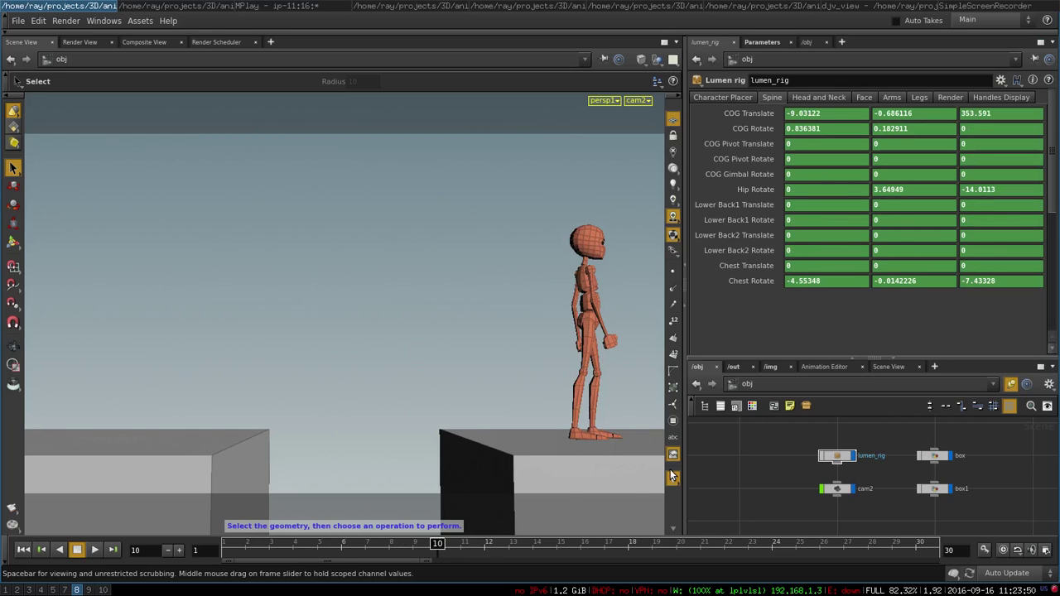
left_click(836, 455)
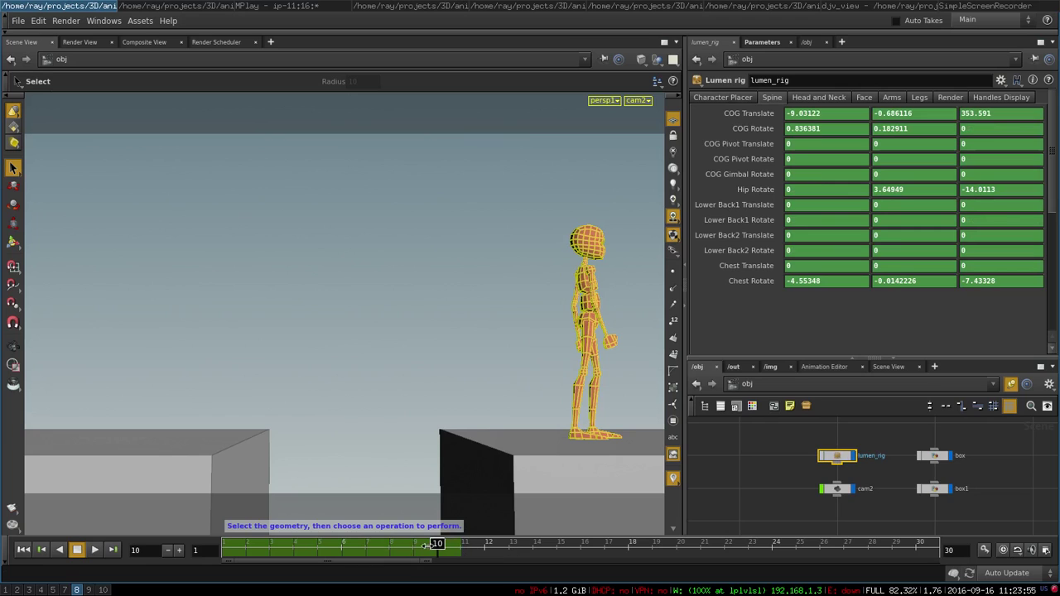
mouse_move(436, 545)
left_mouse_down()
mouse_move(199, 554)
mouse_move(436, 551)
left_mouse_up()
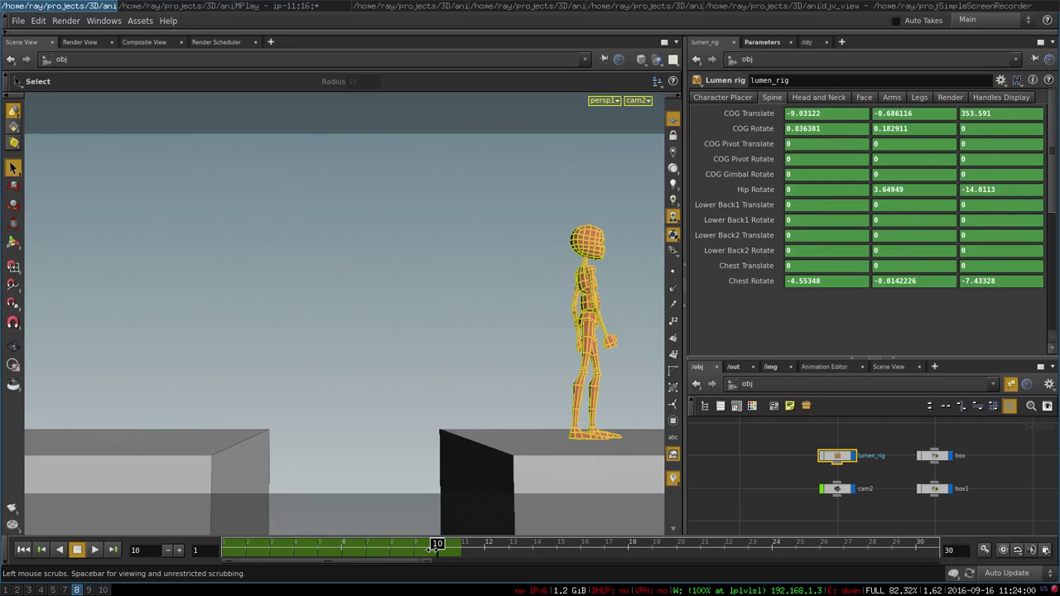
Step: Reselect lumen_rig and scrub the 80-frame timeline from frame 1 to 54 and back
left_click(744, 448)
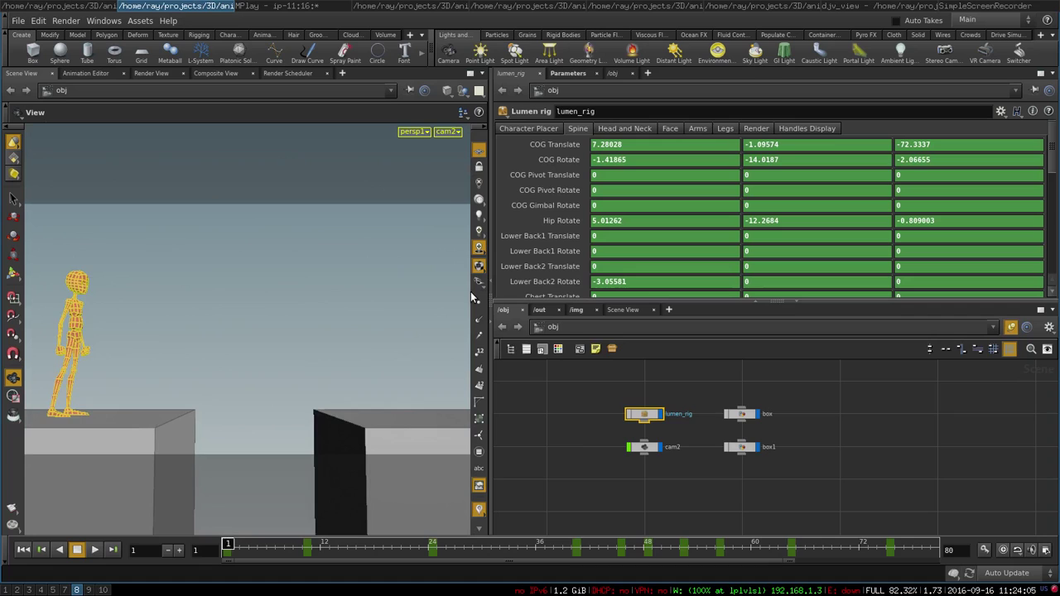
left_click(574, 427)
left_click(639, 416)
left_click_drag(228, 545, 697, 547)
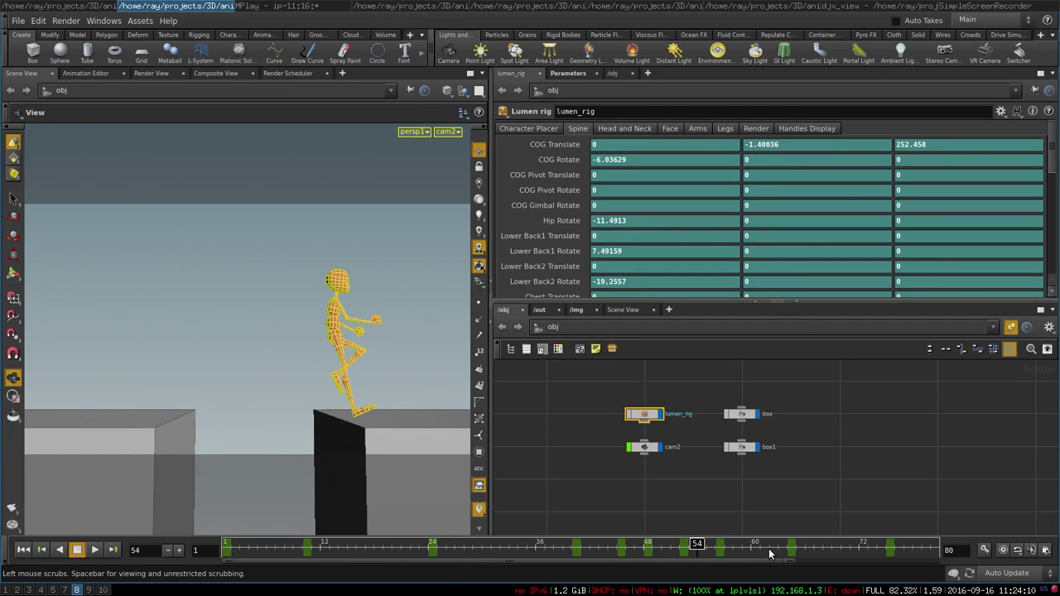
left_click_drag(705, 548, 483, 544)
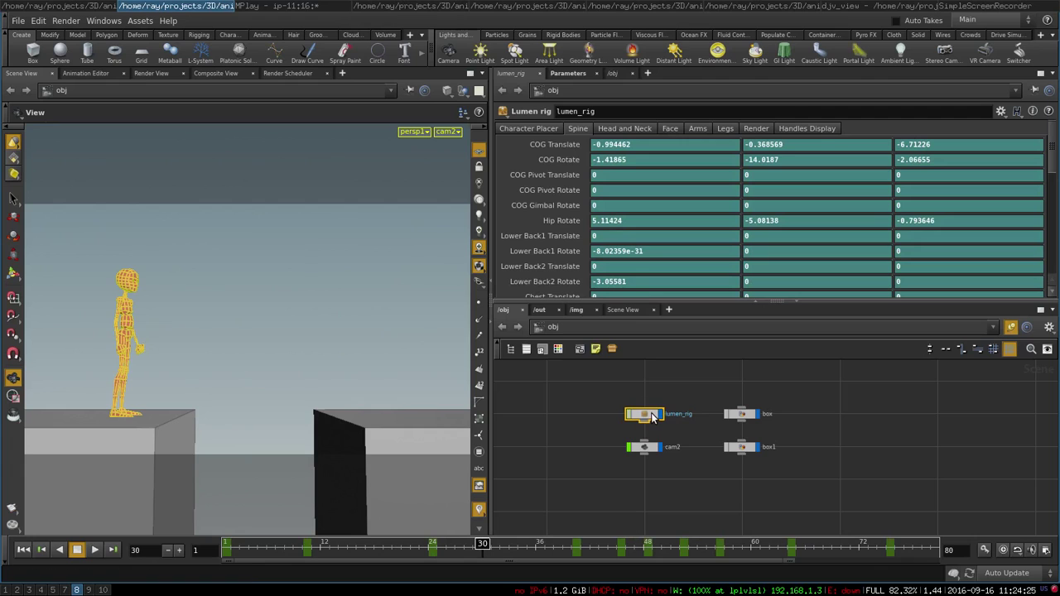
Step: In the Animation Editor, pan the curve graph and box-select the upper curve keys
left_click(76, 74)
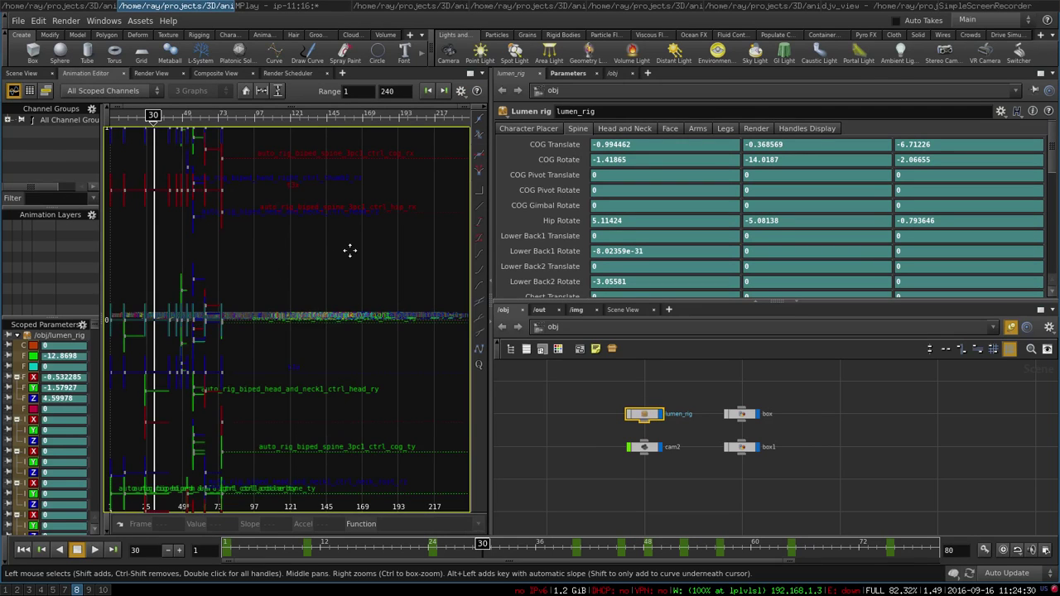
middle_click_drag(350, 250, 411, 237)
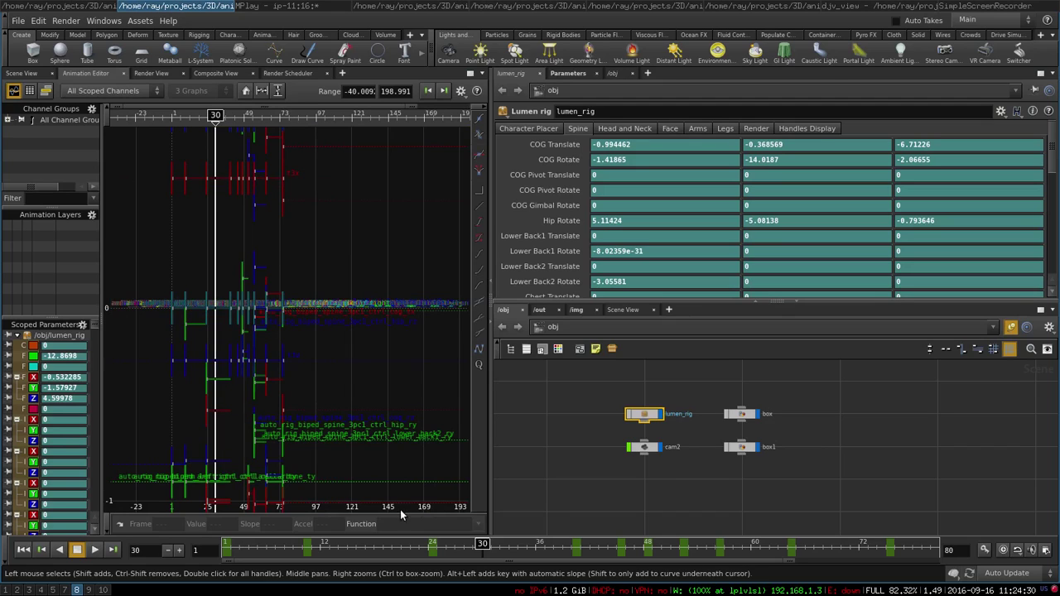
left_click_drag(359, 153, 166, 258)
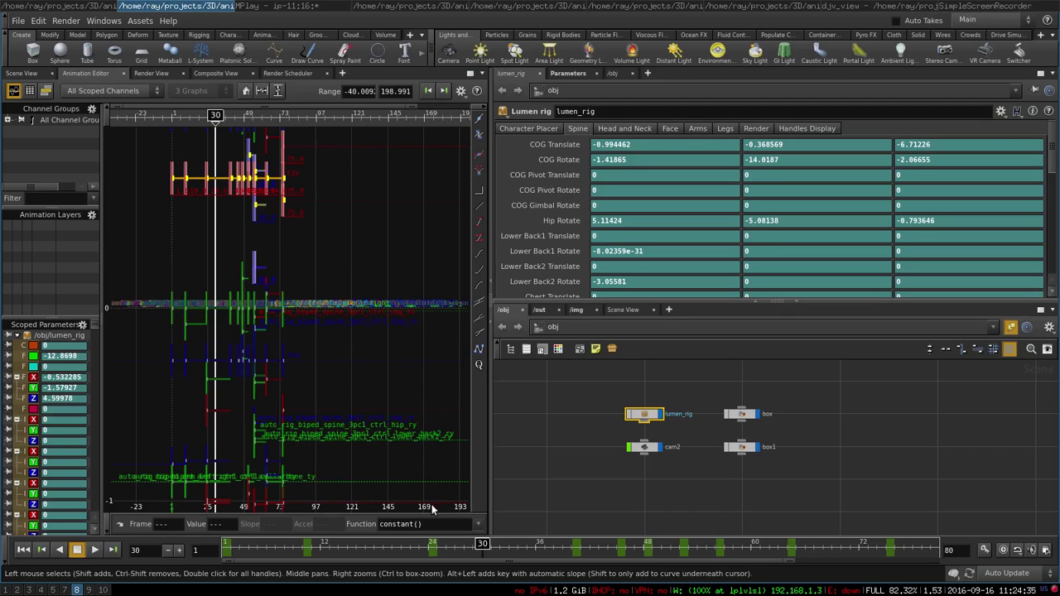
Step: Deselect lumen_rig, return to Scene View and scrub to the frame 44 crouch
left_click(580, 455)
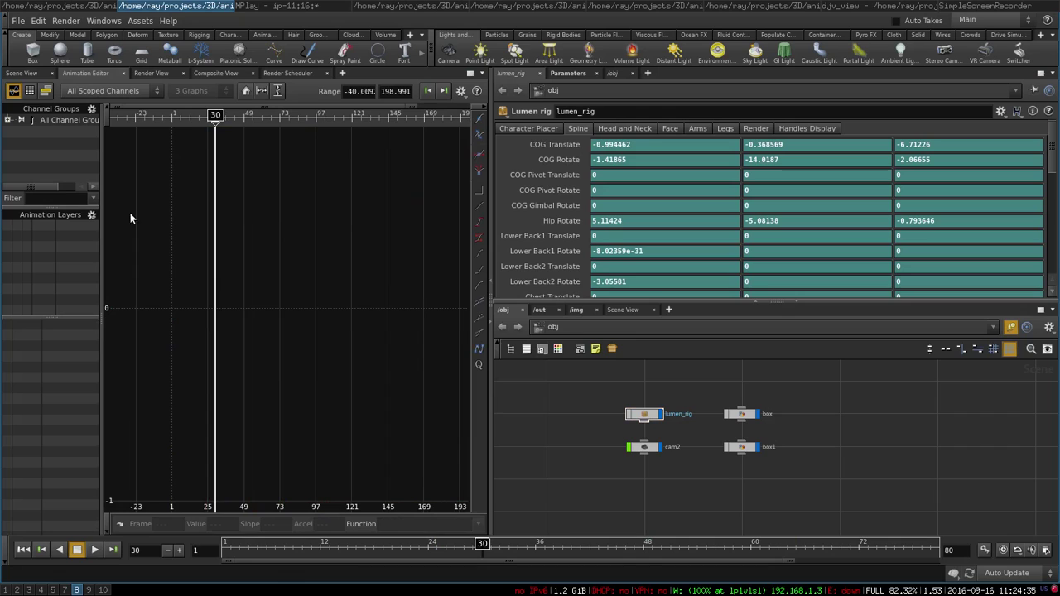
left_click(23, 73)
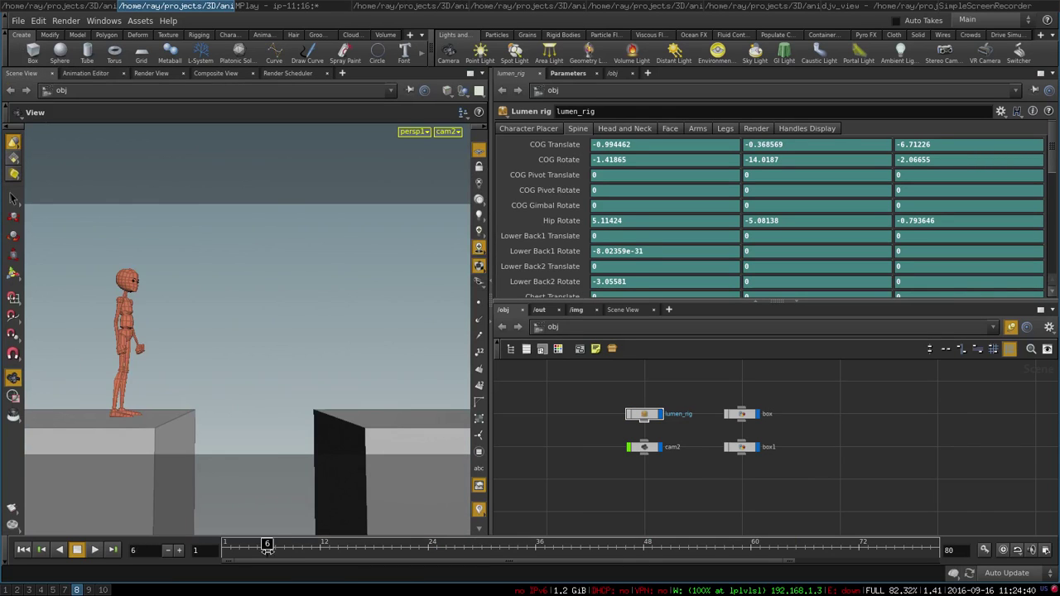
left_click_drag(266, 549, 611, 514)
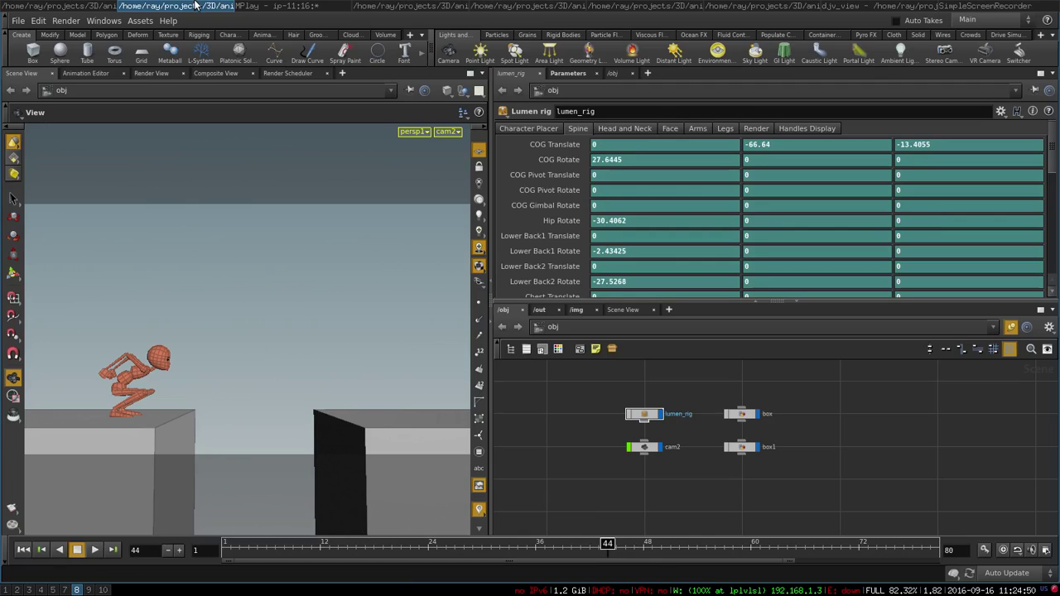
Step: Bring MPlay forward and play the 80-frame jump flipbook to frame 65
left_click(240, 6)
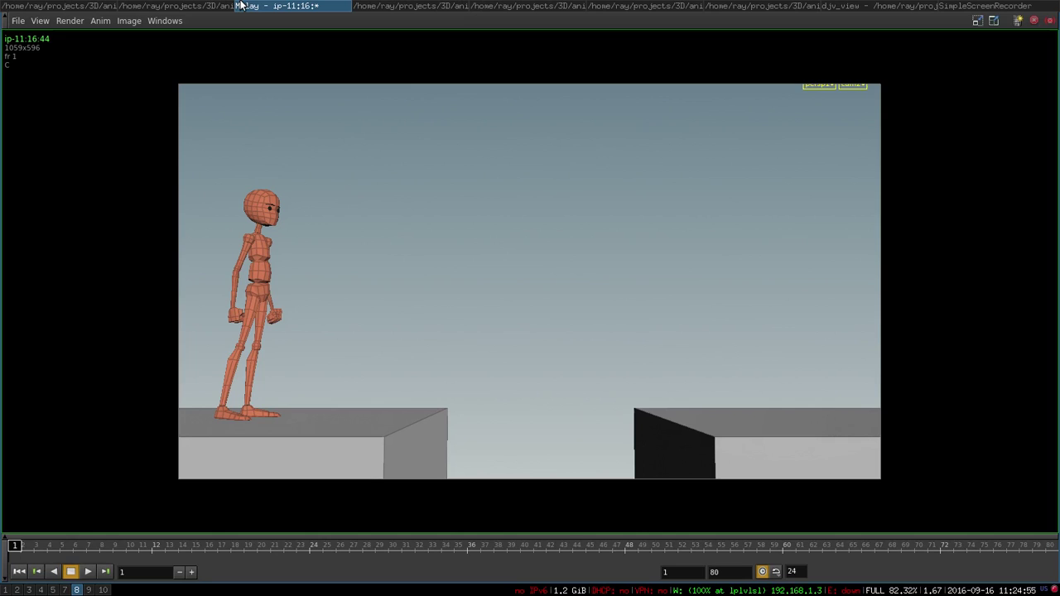
left_click(88, 572)
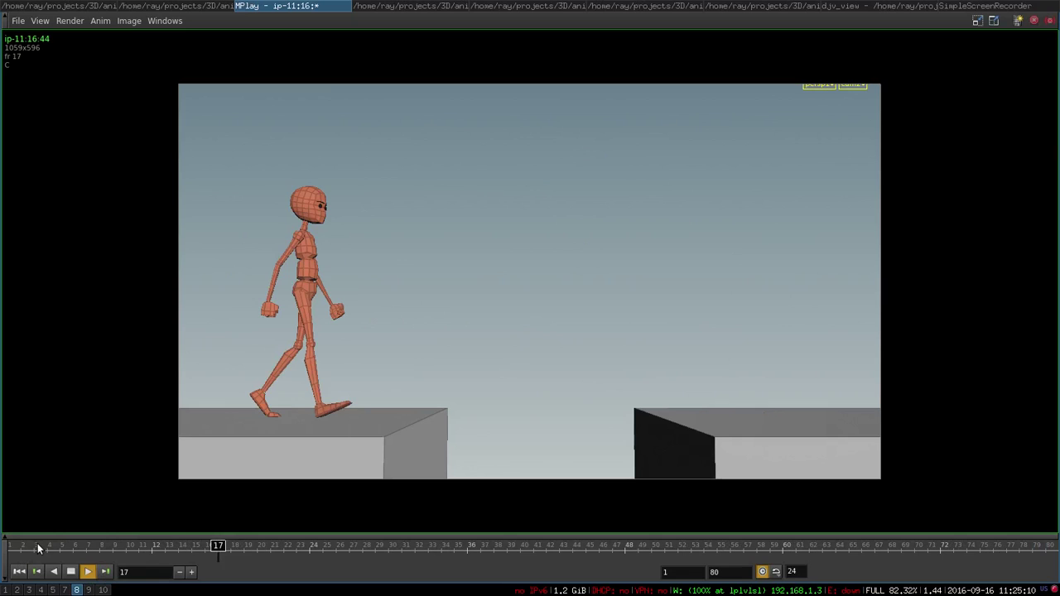
Step: Stop MPlay, return to Houdini, select lumen_rig and scrub through the leap to frame 75
left_click(72, 572)
left_click(184, 6)
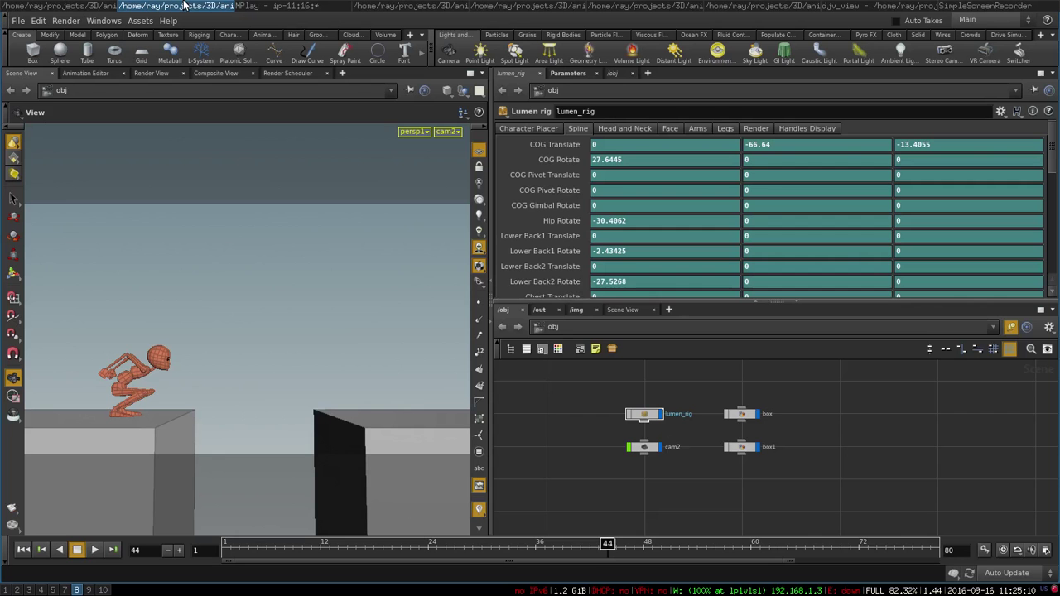
left_click(646, 414)
left_click_drag(319, 550, 574, 547)
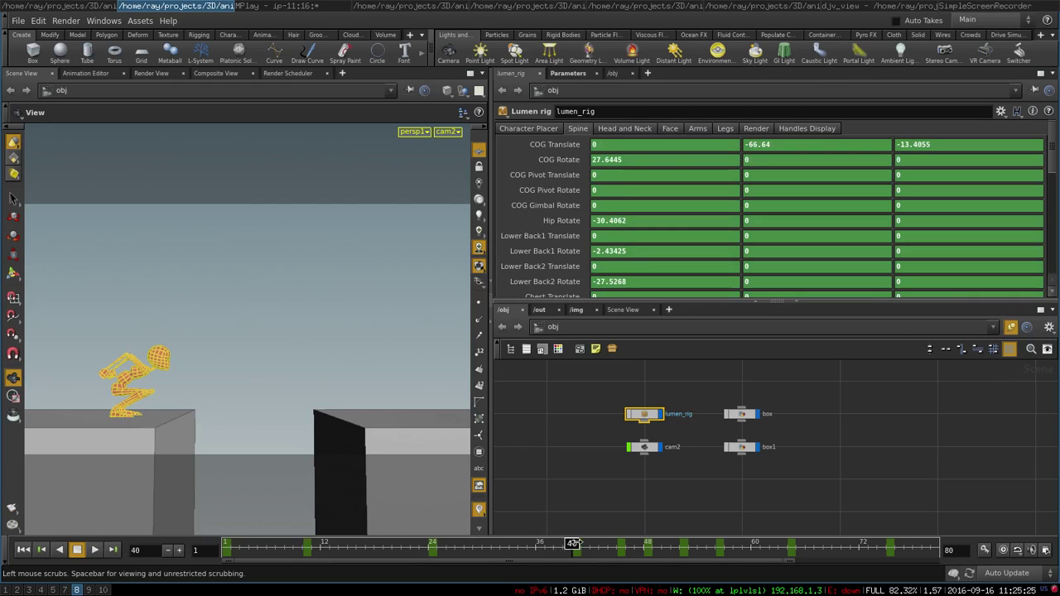
left_click_drag(581, 544, 887, 544)
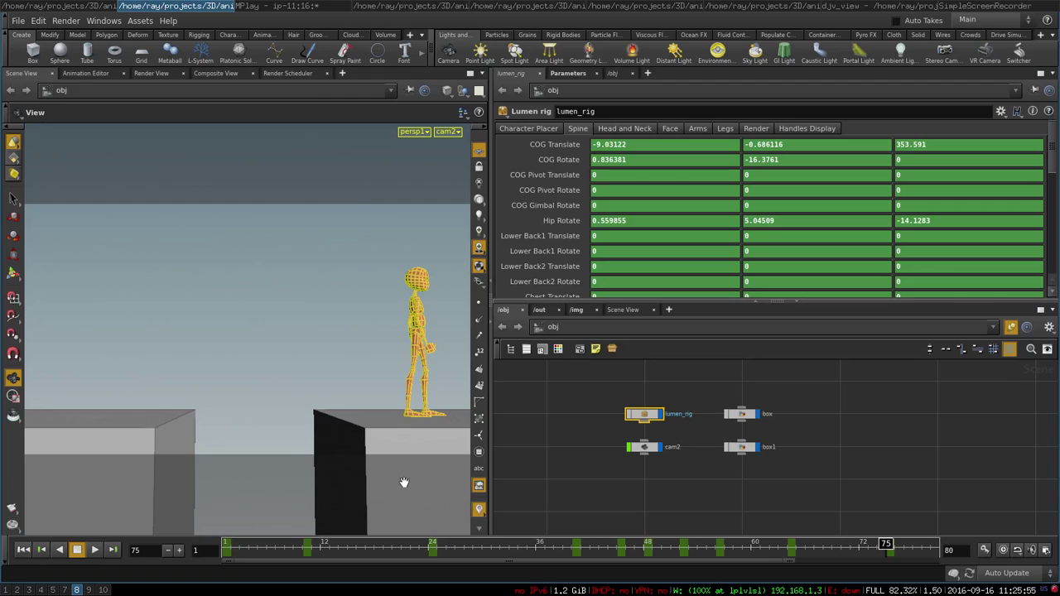
Step: Replay the jump flipbook in MPlay to frame 76, then stop it at frame 1
left_click(296, 6)
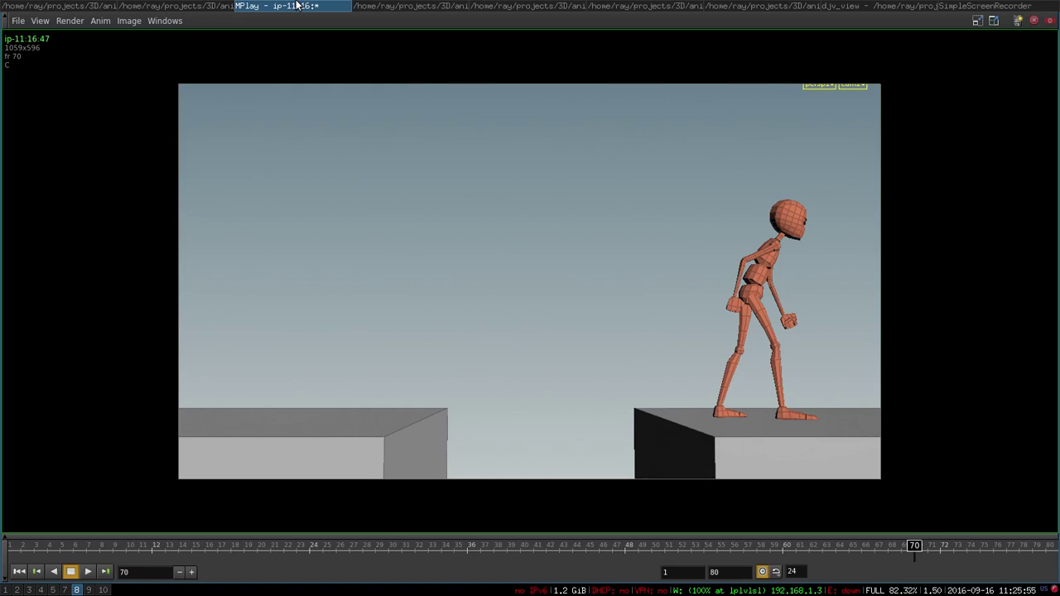
left_click(86, 570)
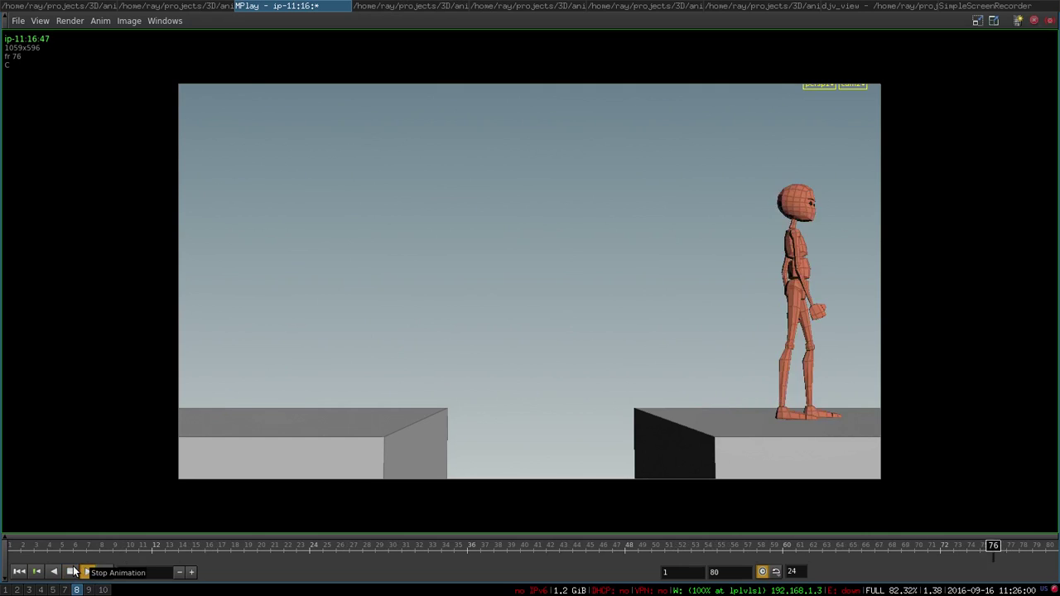
left_click(74, 571)
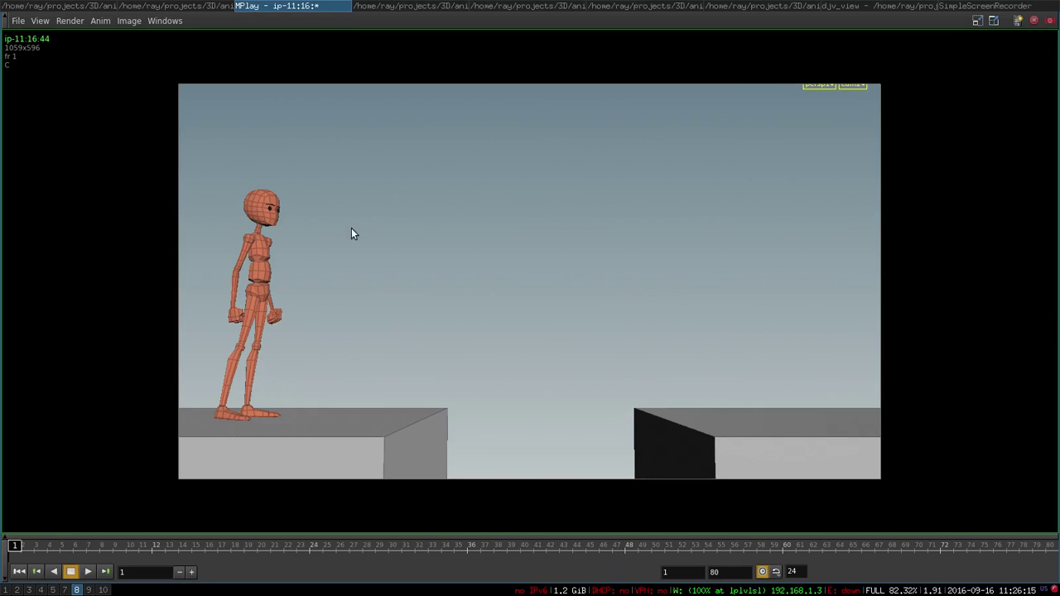
Step: Back in Houdini, scrub the walk and load lumen_rig's curves in the Animation Editor
left_click(387, 5)
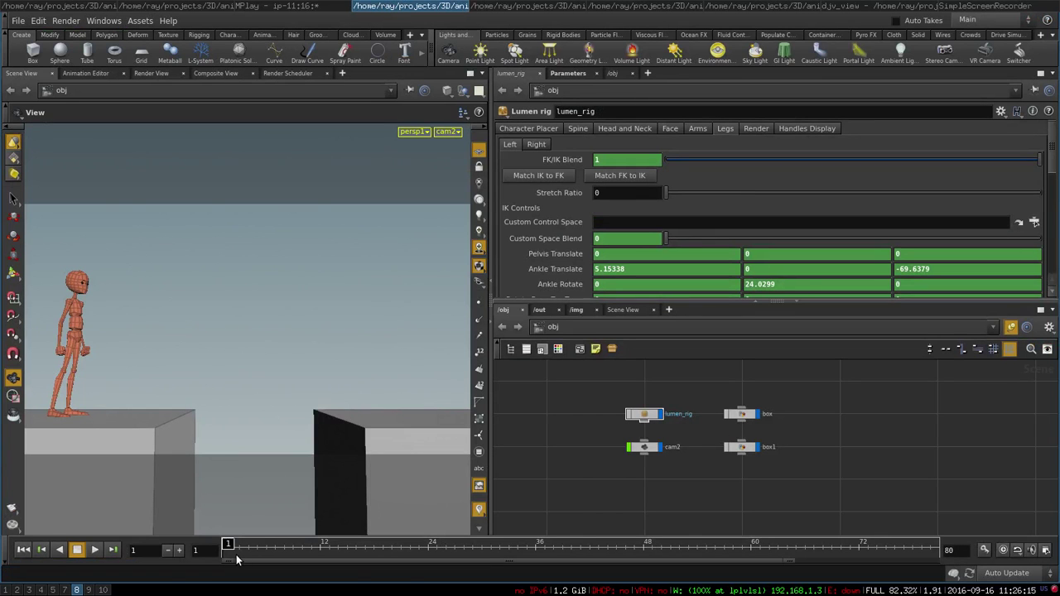
left_click_drag(236, 560, 156, 557)
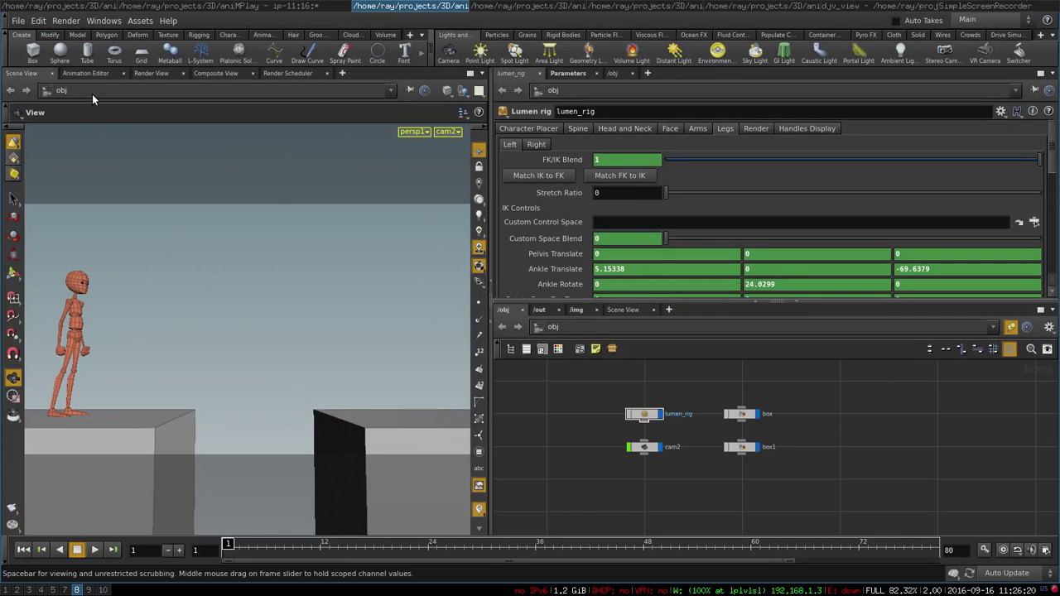
left_click(94, 69)
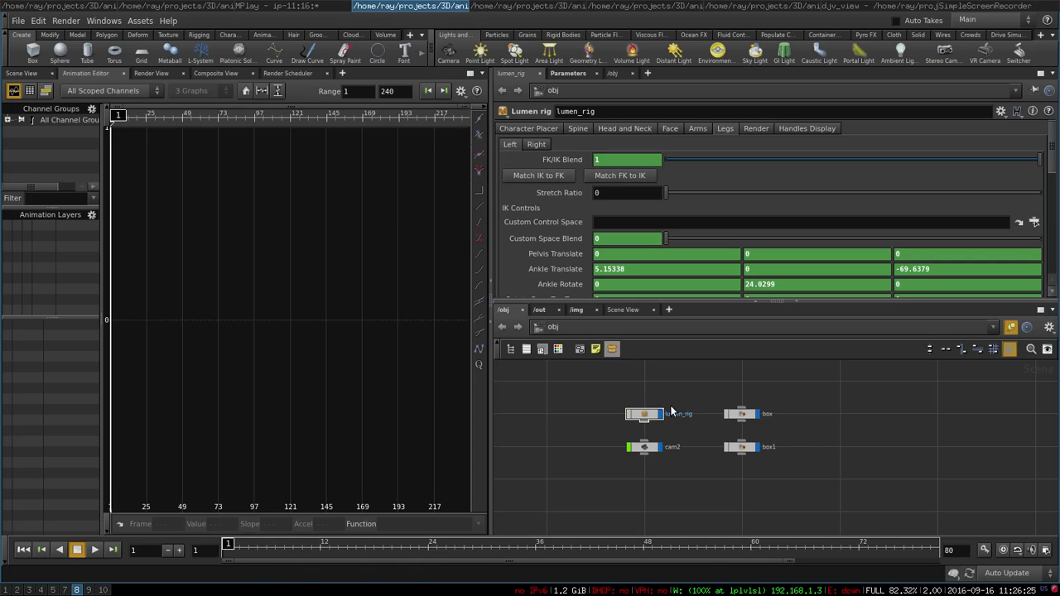
left_click(646, 415)
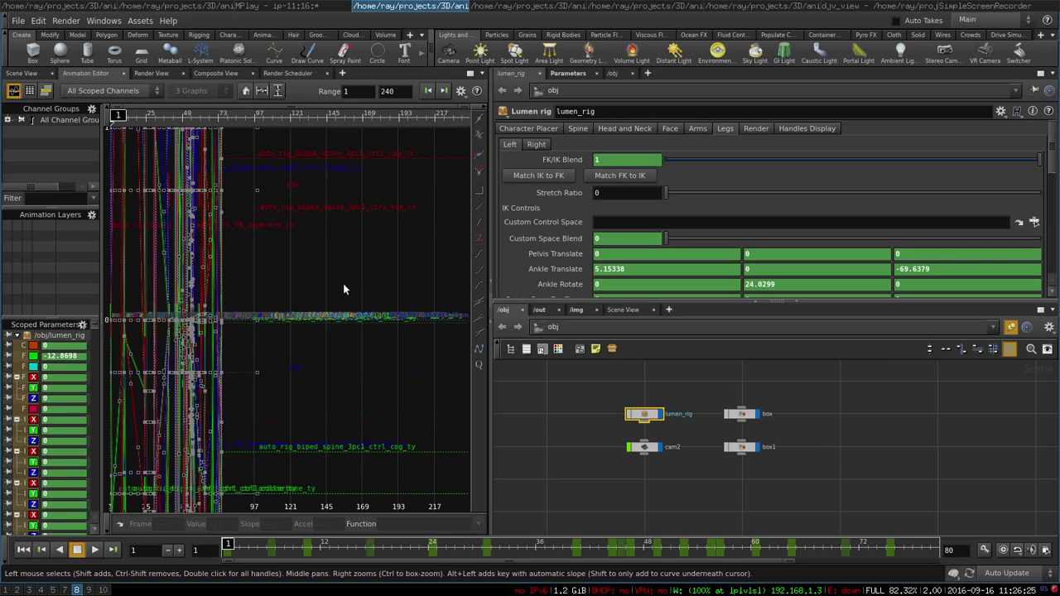
Step: Select all keys, confirm they use bezier interpolation, then return to Scene View at frame 1
key("ctrl+a")
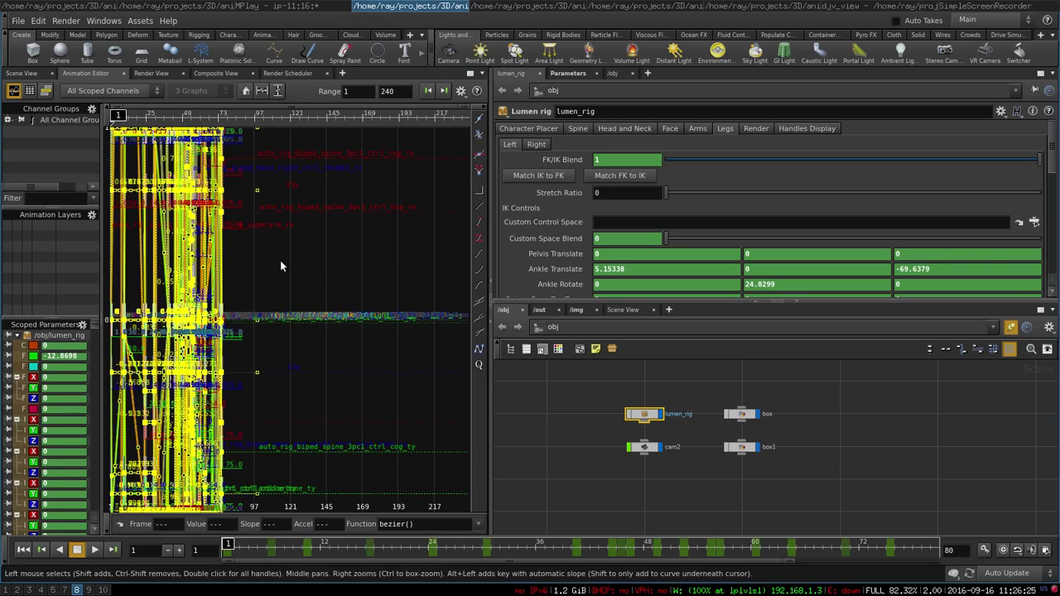
left_click(482, 527)
key("Escape")
left_click(579, 396)
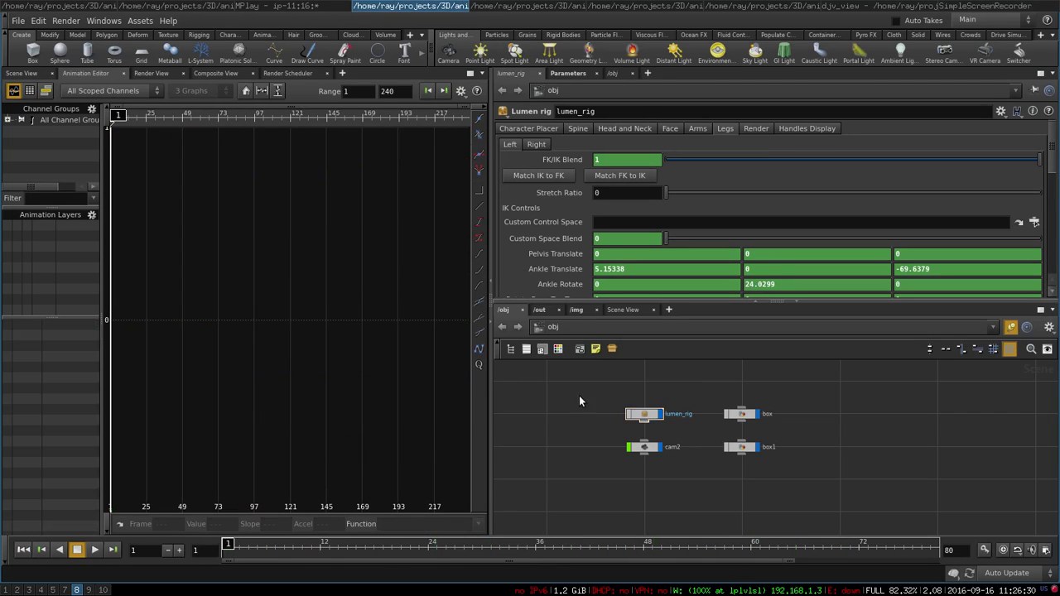
left_click(34, 74)
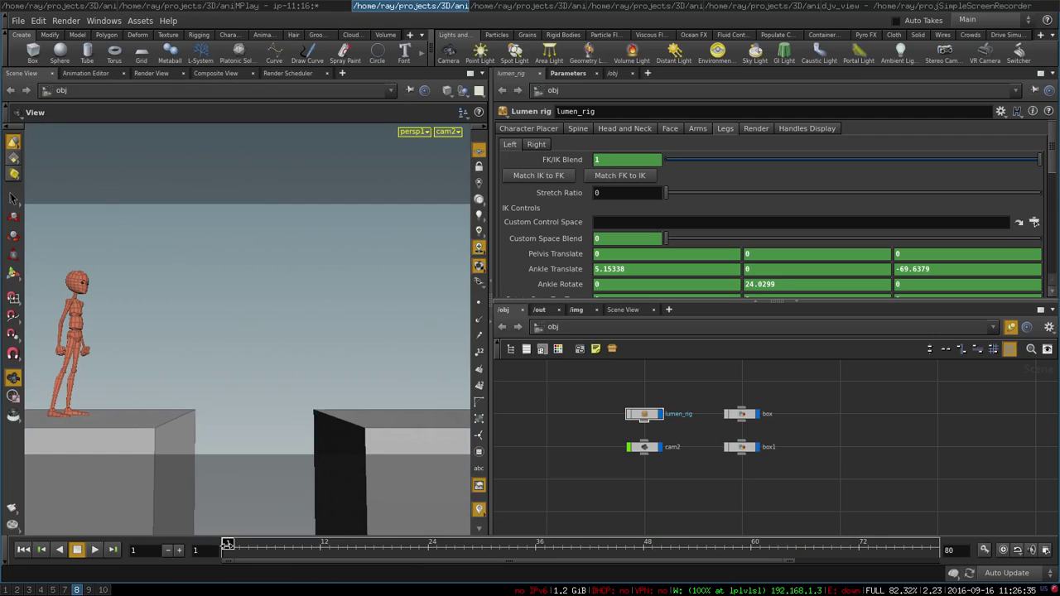
mouse_move(229, 544)
left_mouse_down()
mouse_move(917, 551)
mouse_move(211, 551)
mouse_move(894, 544)
mouse_move(225, 543)
left_mouse_up()
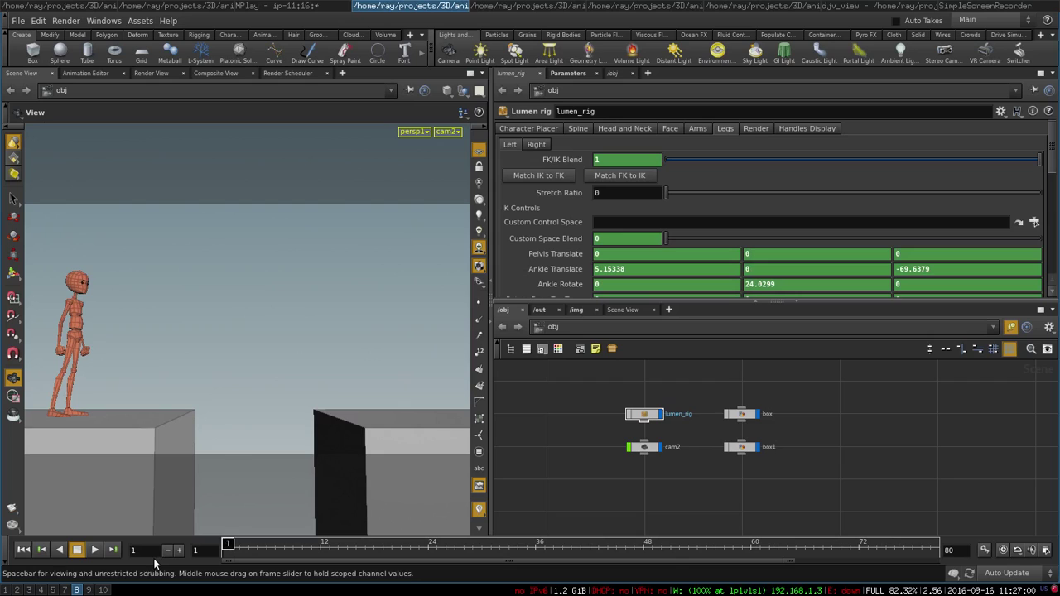
Step: Select lumen_rig, toggle viewport snapping and jump between frames 1, 10 and 6
left_click(644, 414)
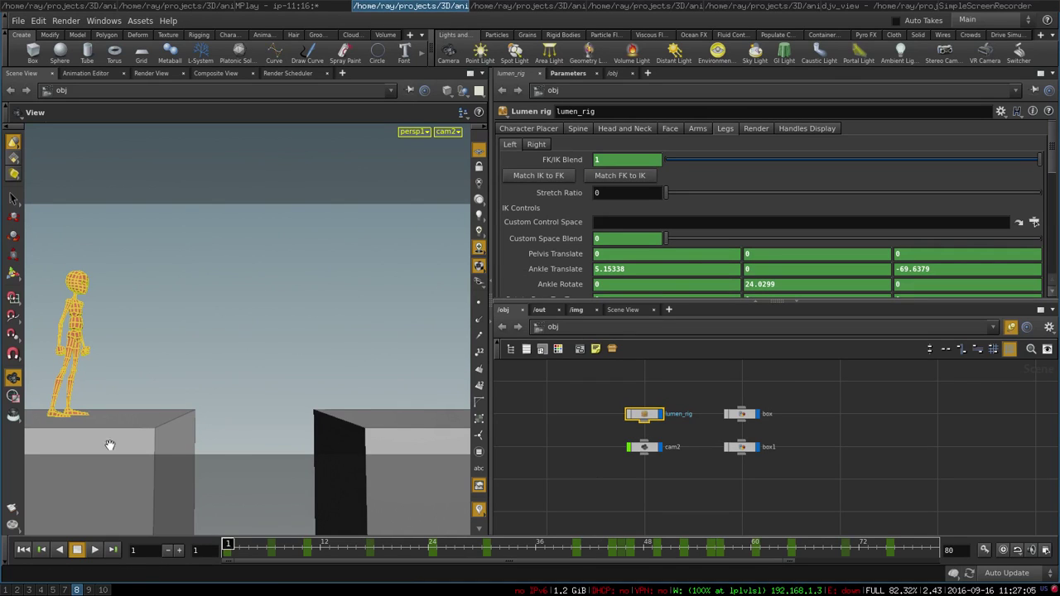
left_click(13, 353)
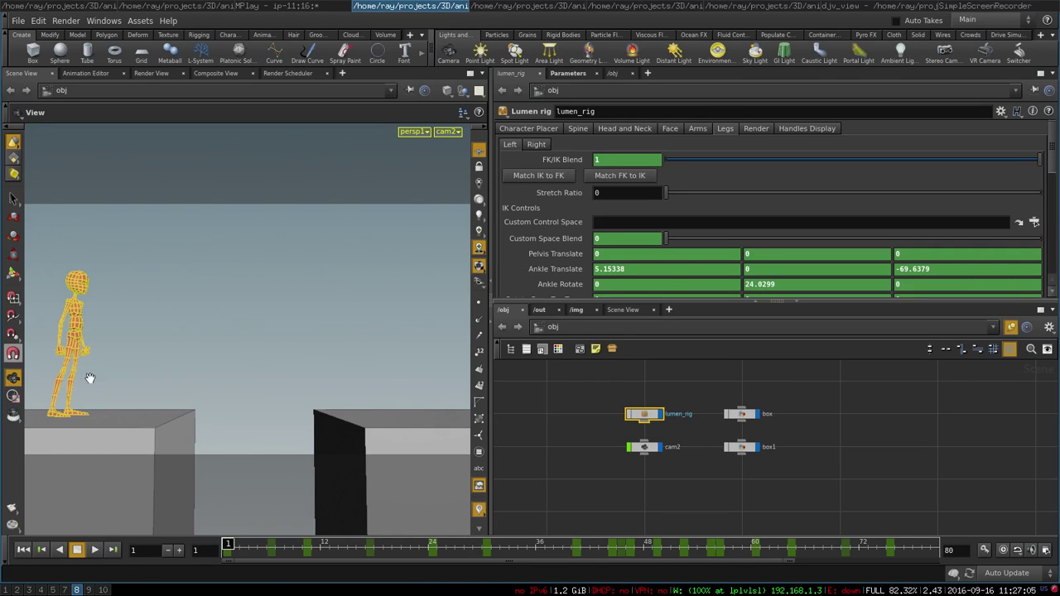
left_click(304, 549)
left_click(224, 548)
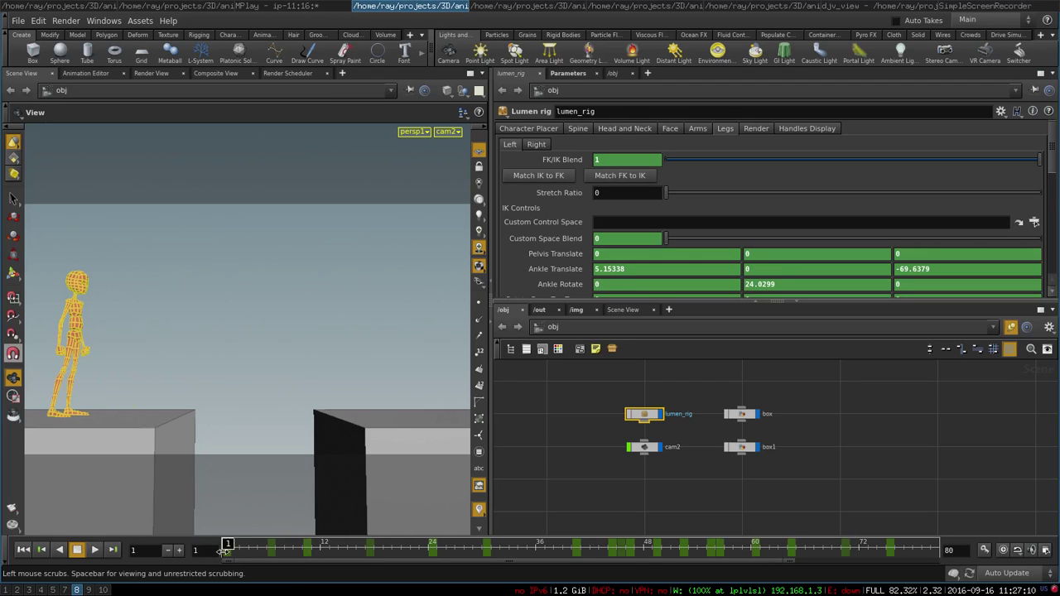
left_click(304, 549)
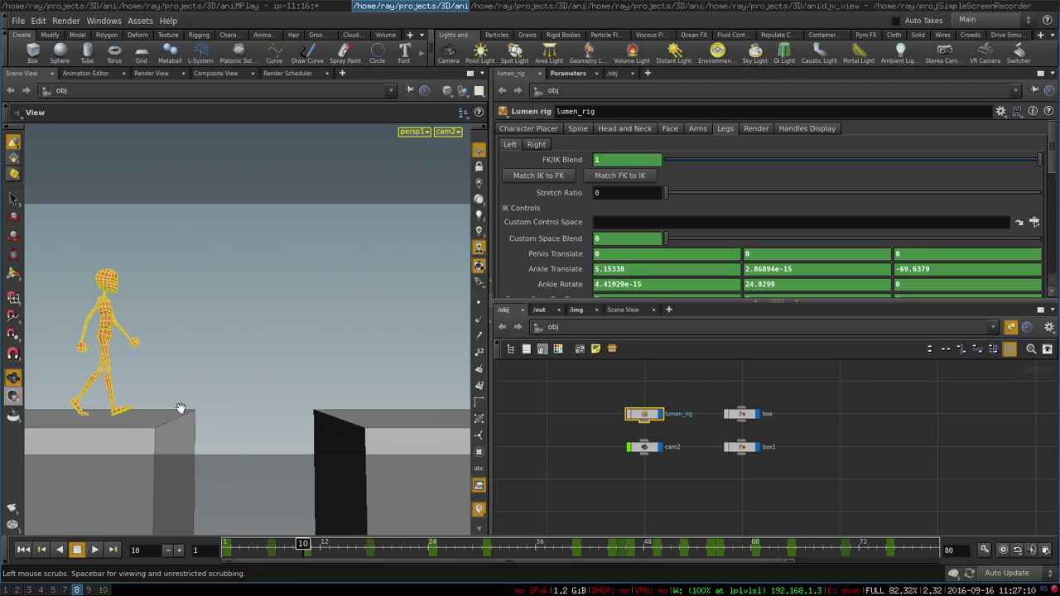
left_click(267, 547)
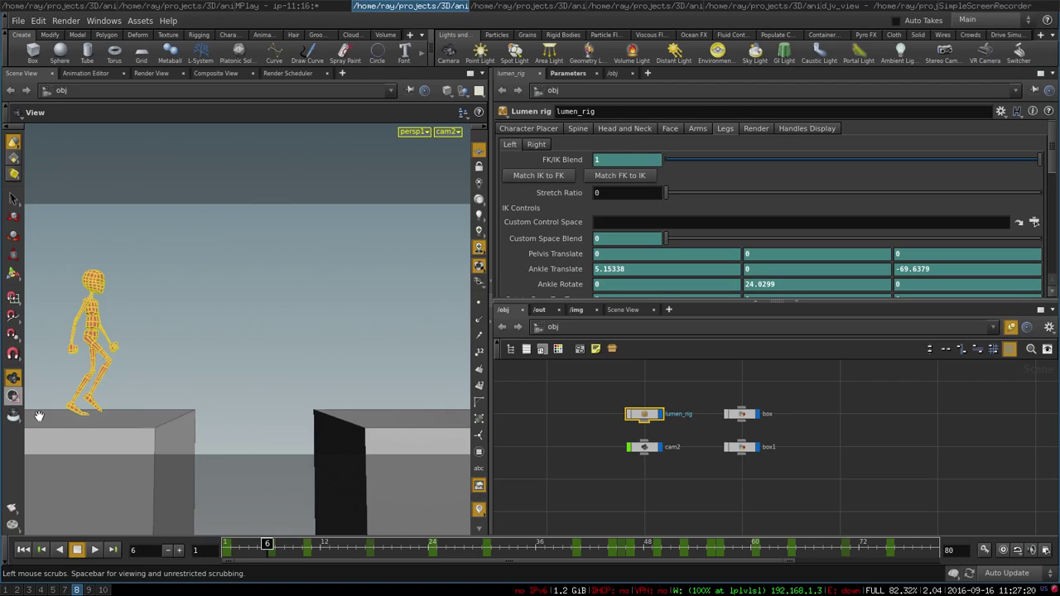
Step: Scrub the walk from frame 1 through frames 6 and 10 on to frame 40
left_click(228, 545)
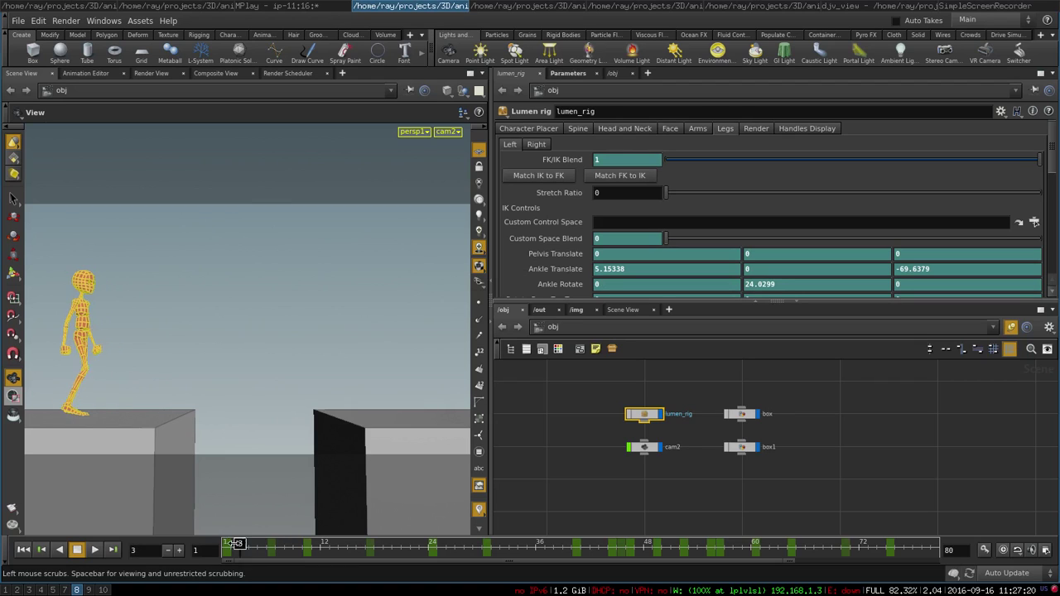
left_click_drag(230, 544, 267, 544)
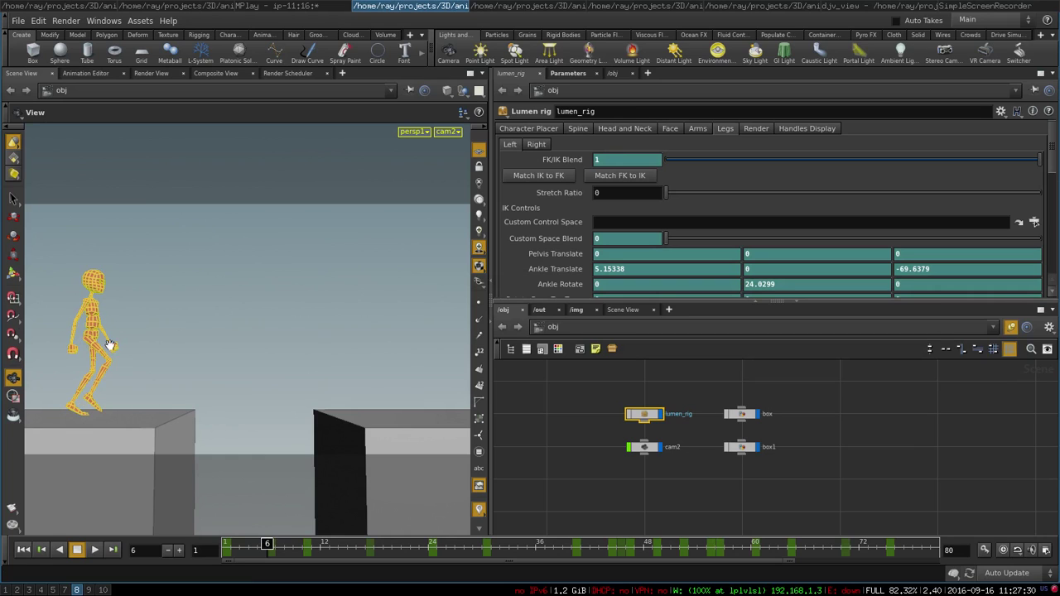
left_click_drag(267, 544, 303, 544)
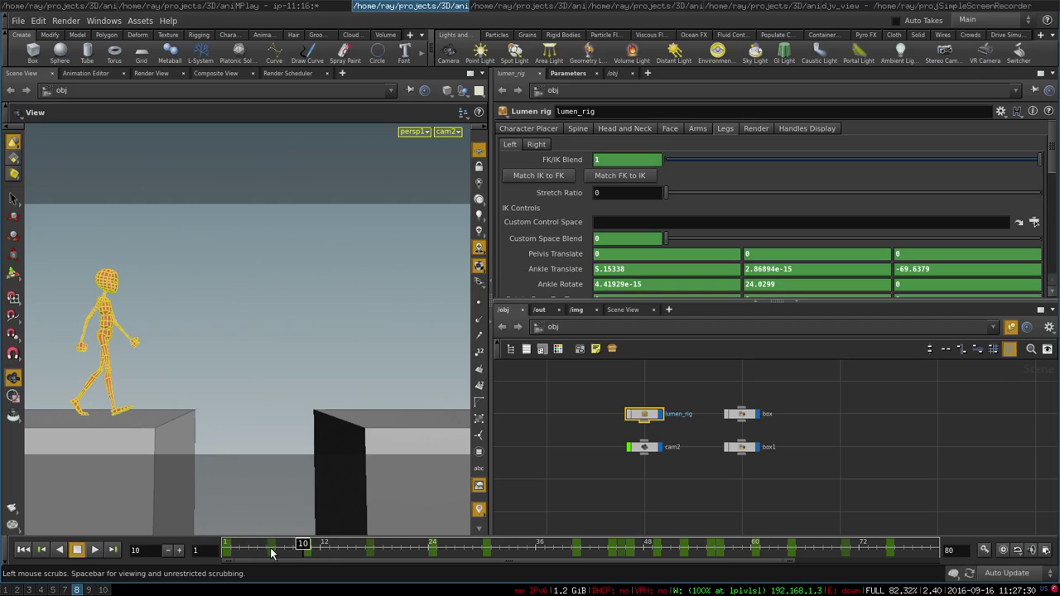
left_click_drag(272, 553, 571, 545)
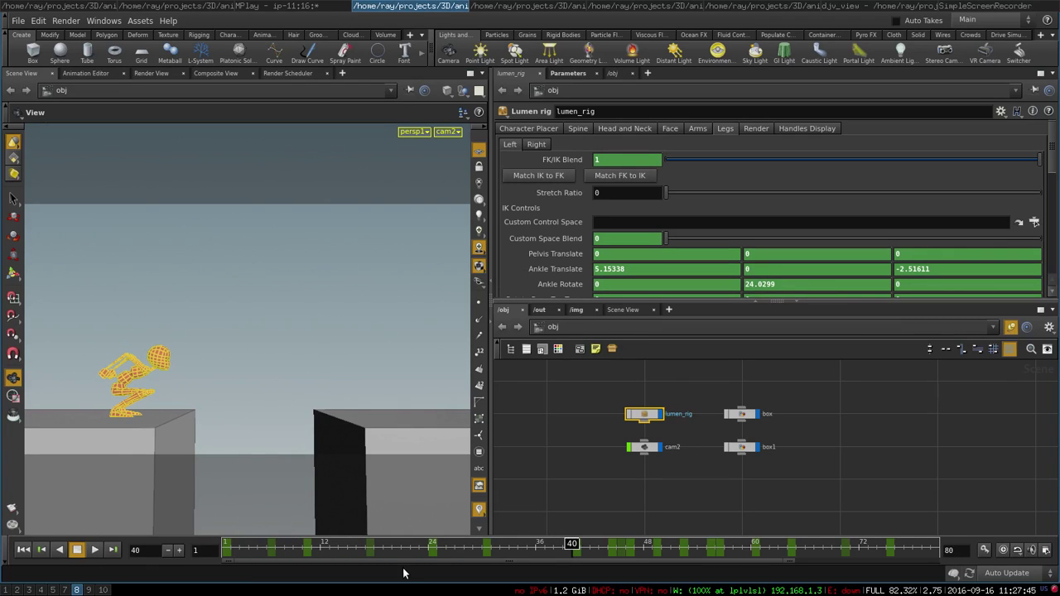
Step: Scrub the jump from the frame-40 crouch through the frame-72 landing, then back to frame 1
left_click_drag(580, 545, 617, 554)
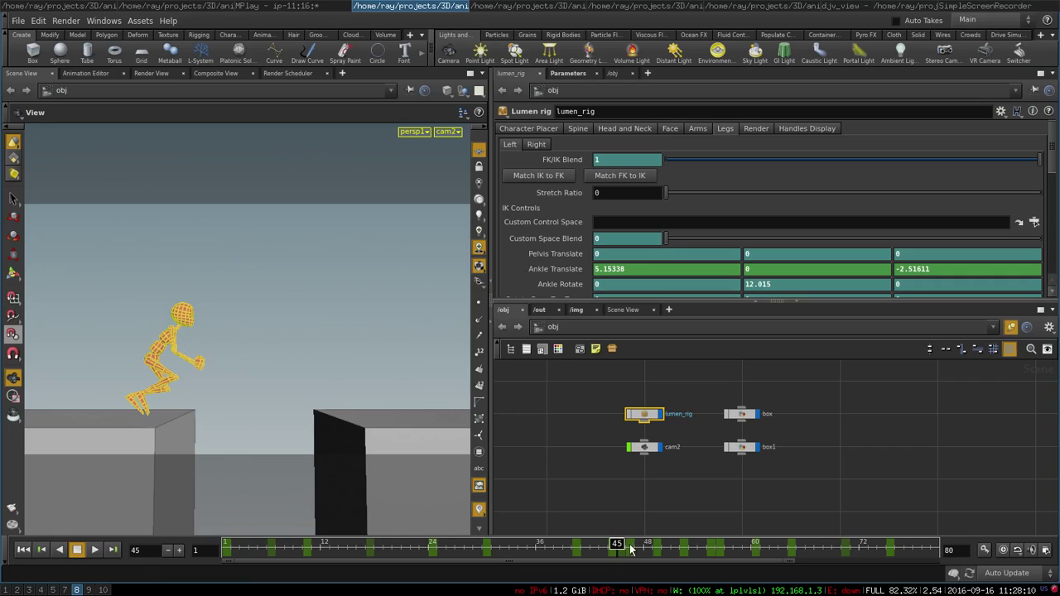
left_click_drag(617, 544, 620, 547)
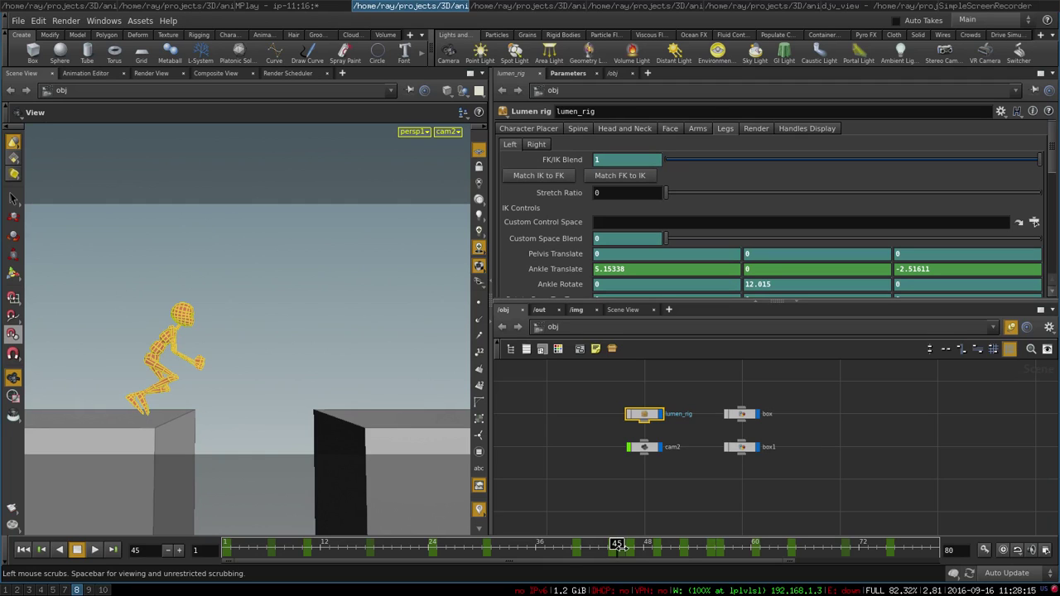
left_click_drag(617, 544, 751, 556)
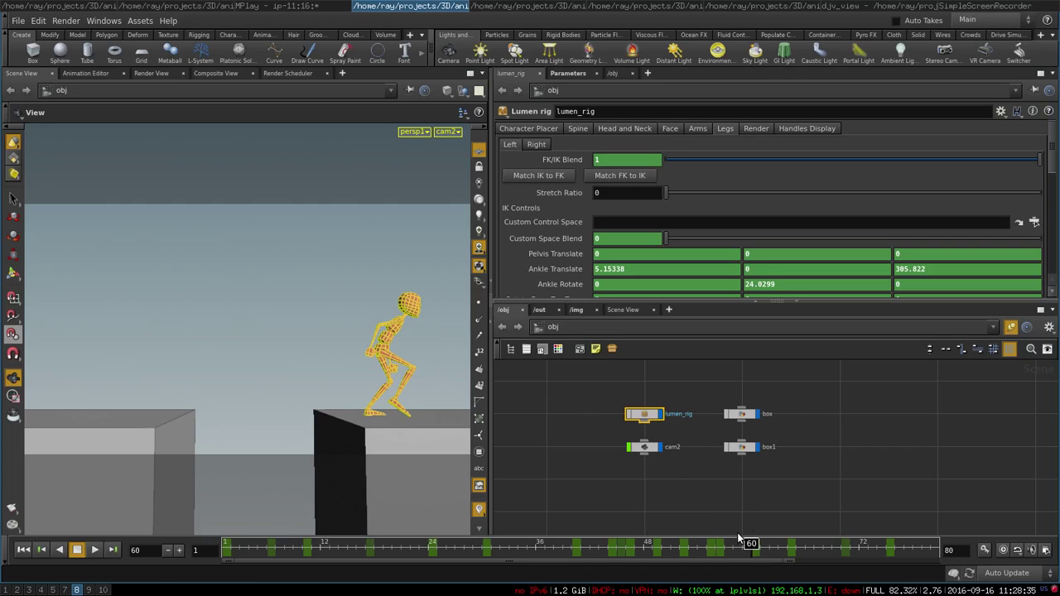
left_click_drag(751, 544, 844, 549)
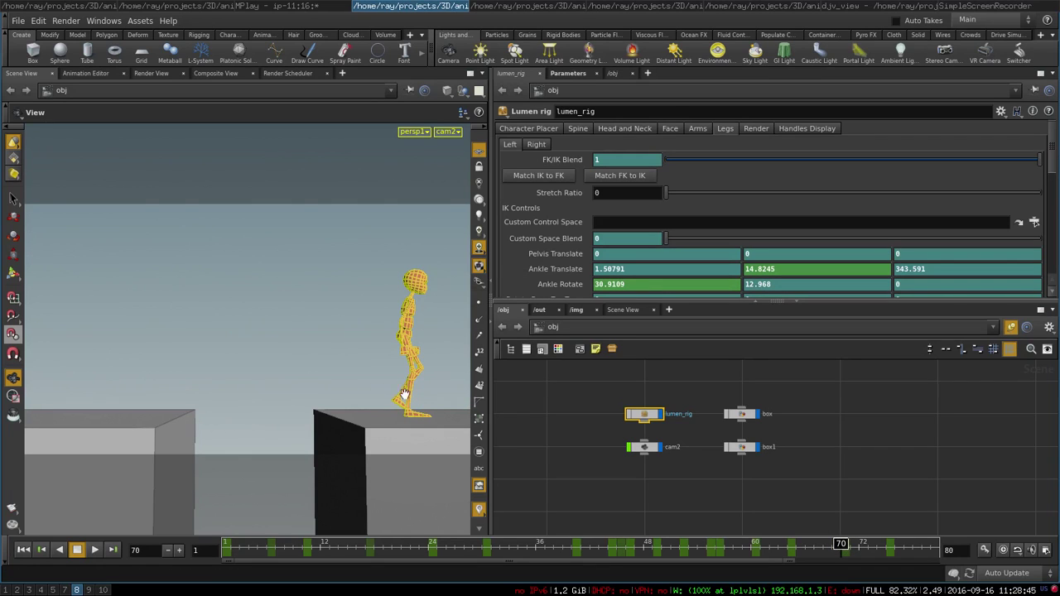
left_click_drag(841, 544, 198, 548)
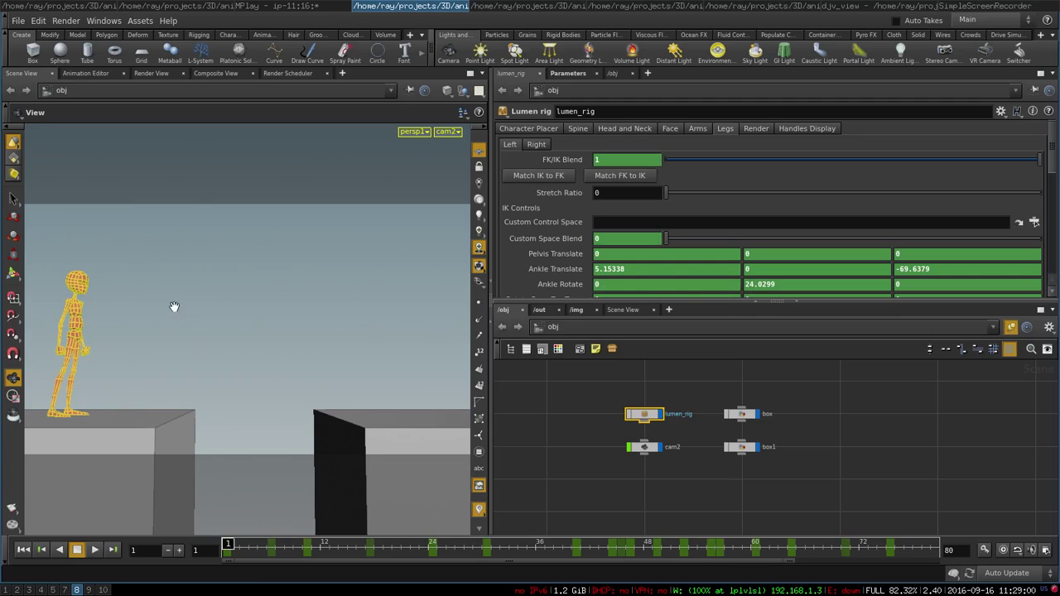
Step: Scrub the walk to frames 17 and 23 in both sessions, ending on the fetch1/blend1 session
left_click_drag(226, 547, 364, 544)
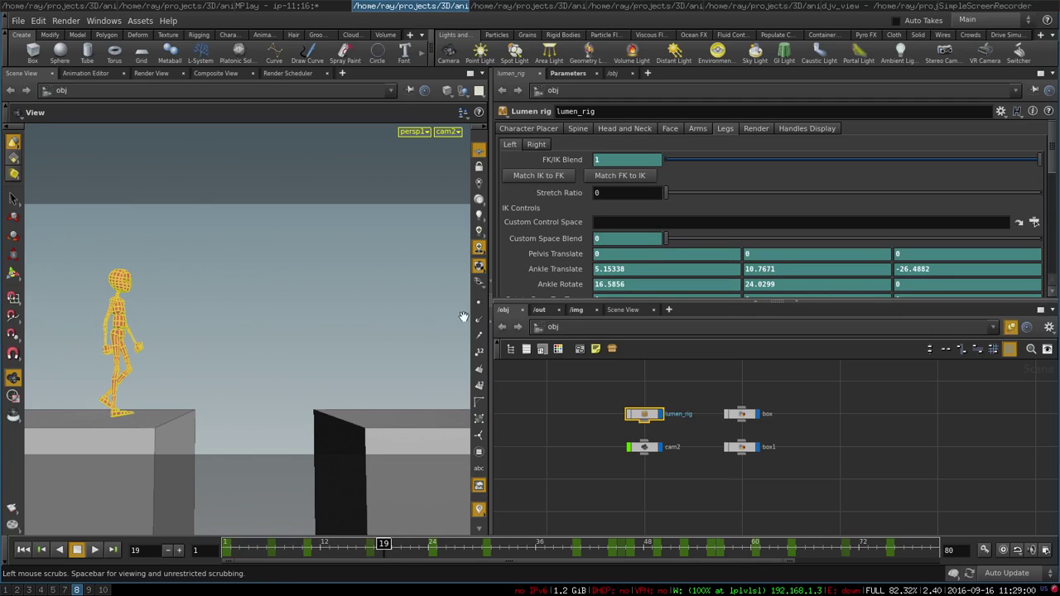
left_click(540, 5)
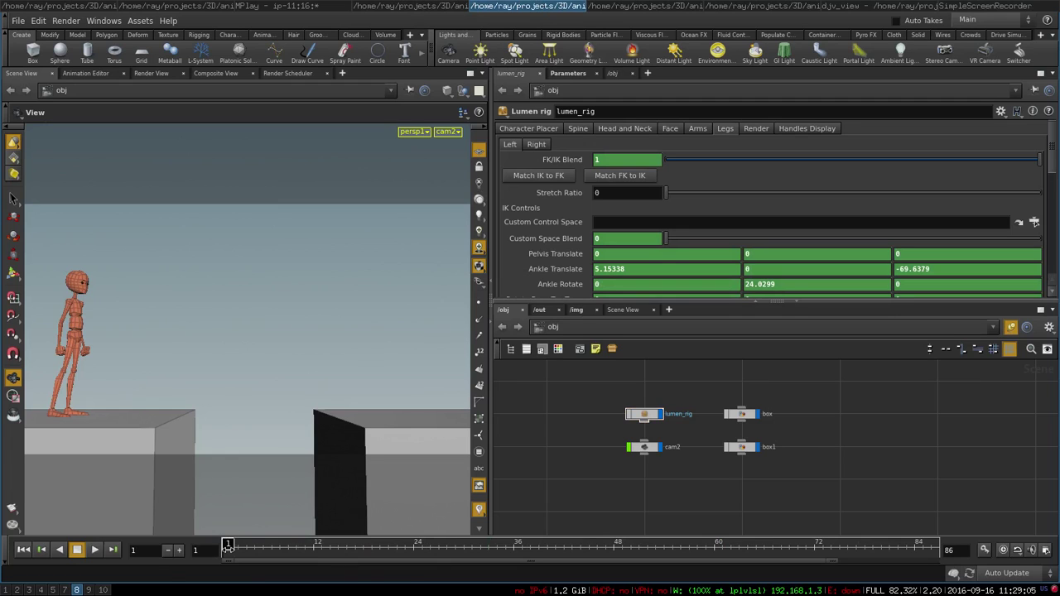
left_click_drag(227, 547, 888, 590)
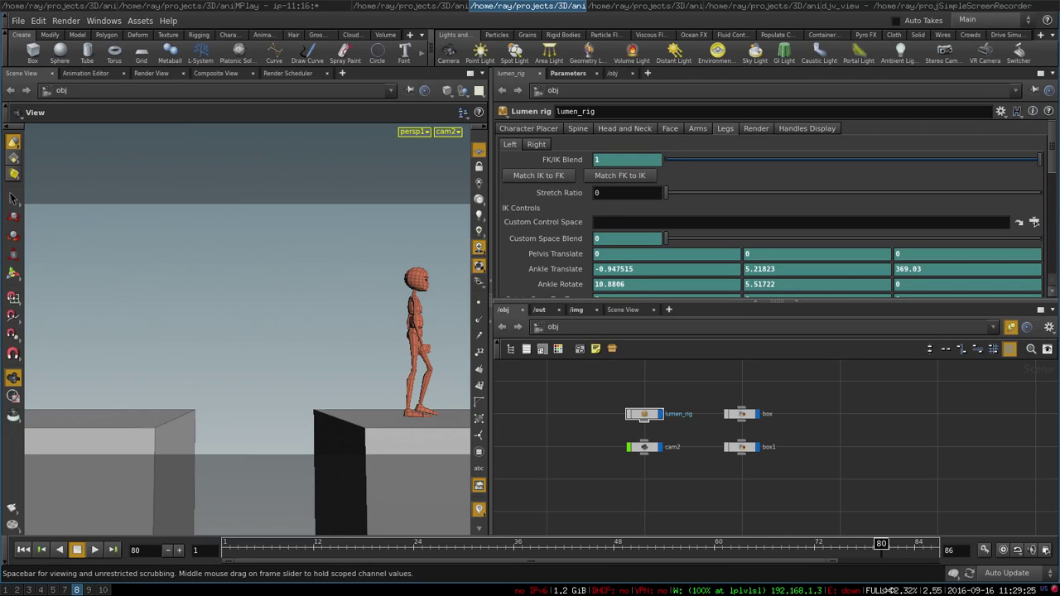
left_click(663, 5)
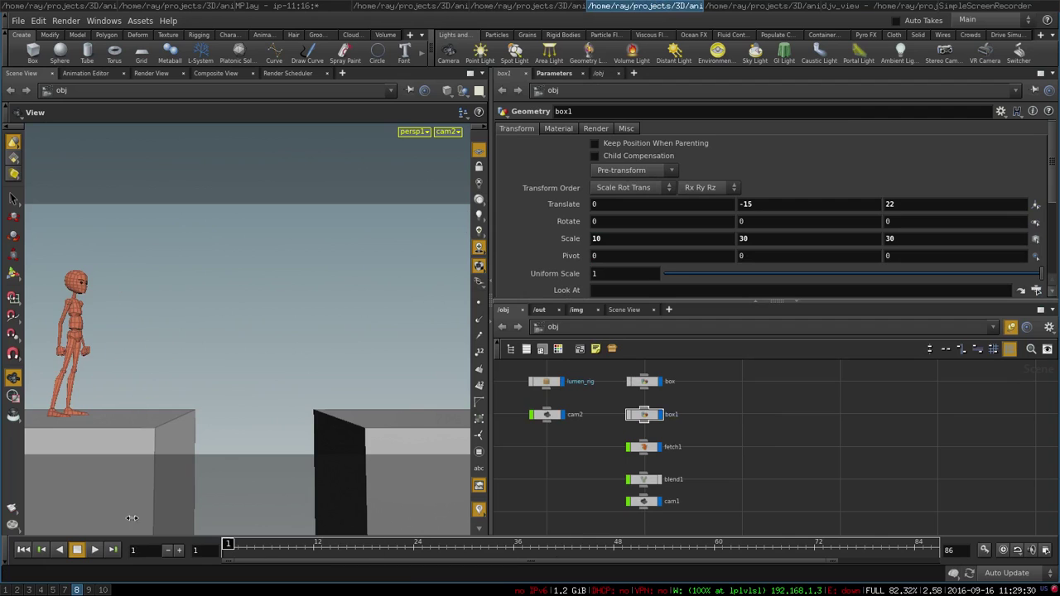
Step: Select lumen_rig and isolate its left forearm rotation curve in the Animation Editor
left_click(554, 384)
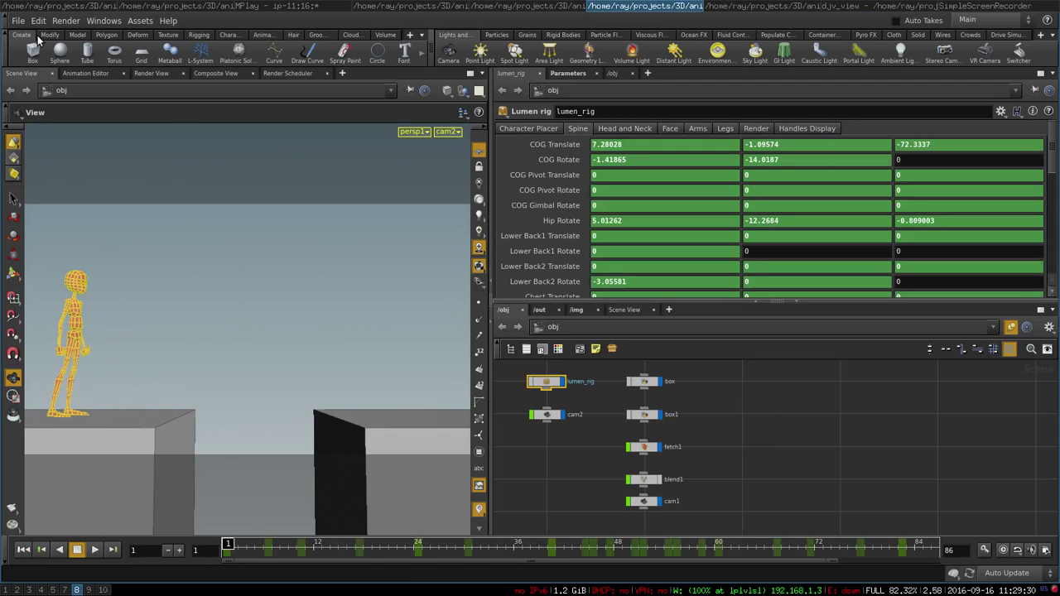
left_click(78, 72)
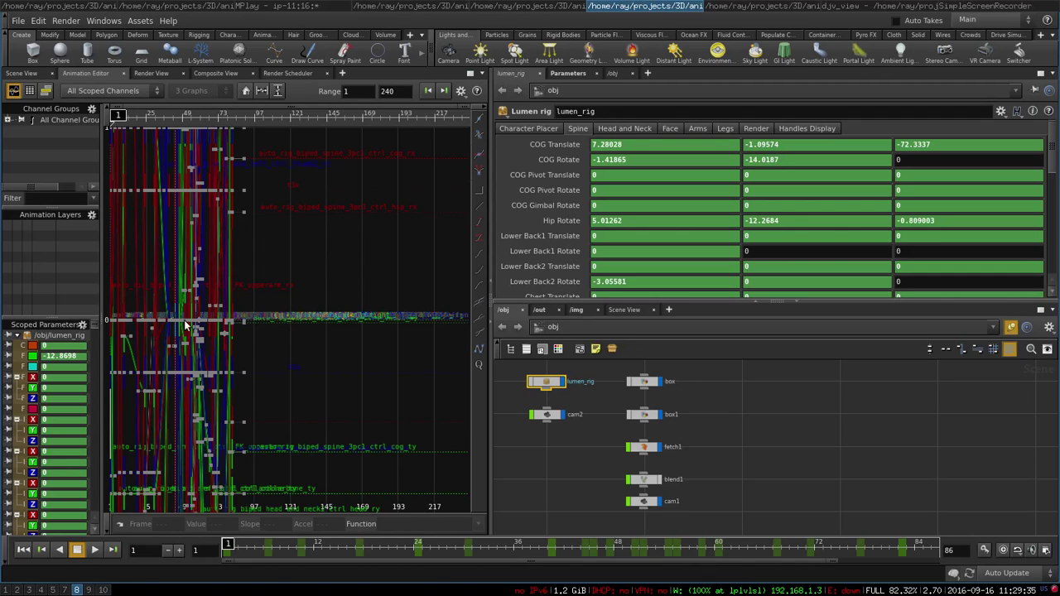
left_click_drag(140, 355, 245, 273)
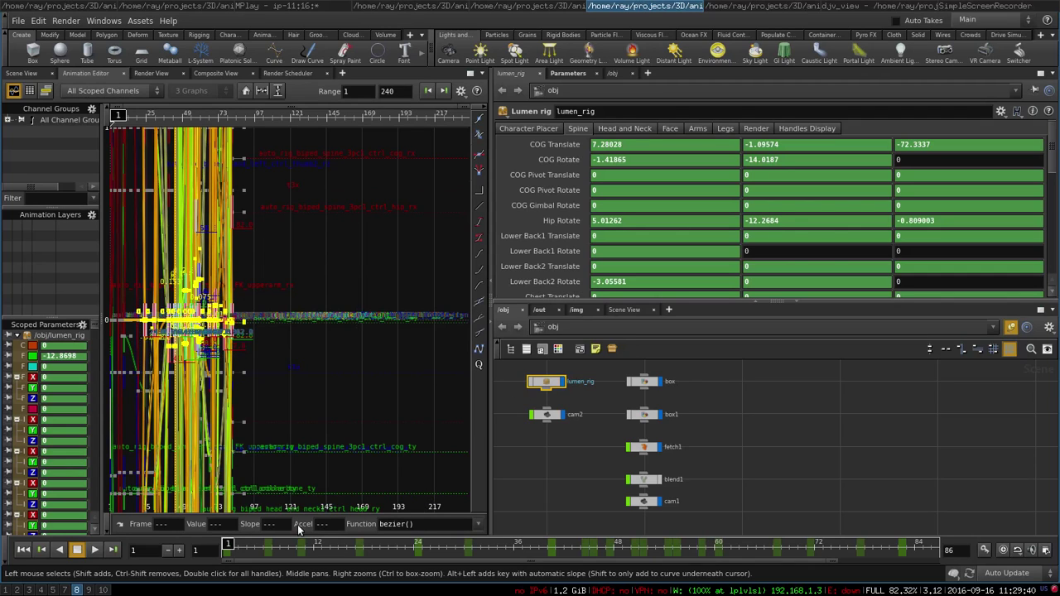
left_click(34, 355)
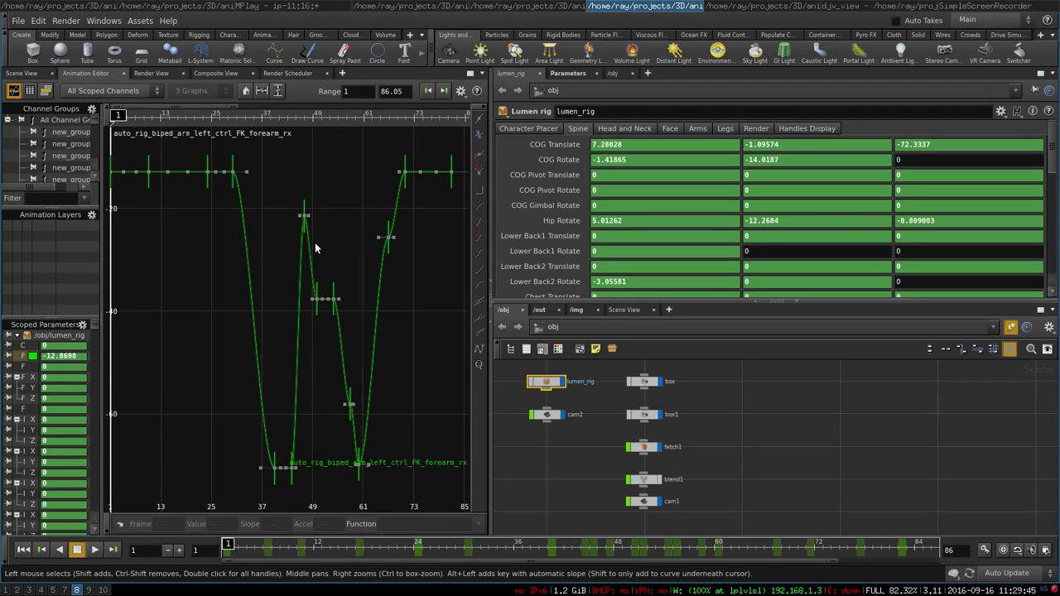
Step: Show and zoom in on the left collarbone ty curve, then return to the Scene View
scroll(64, 378, "down", 5)
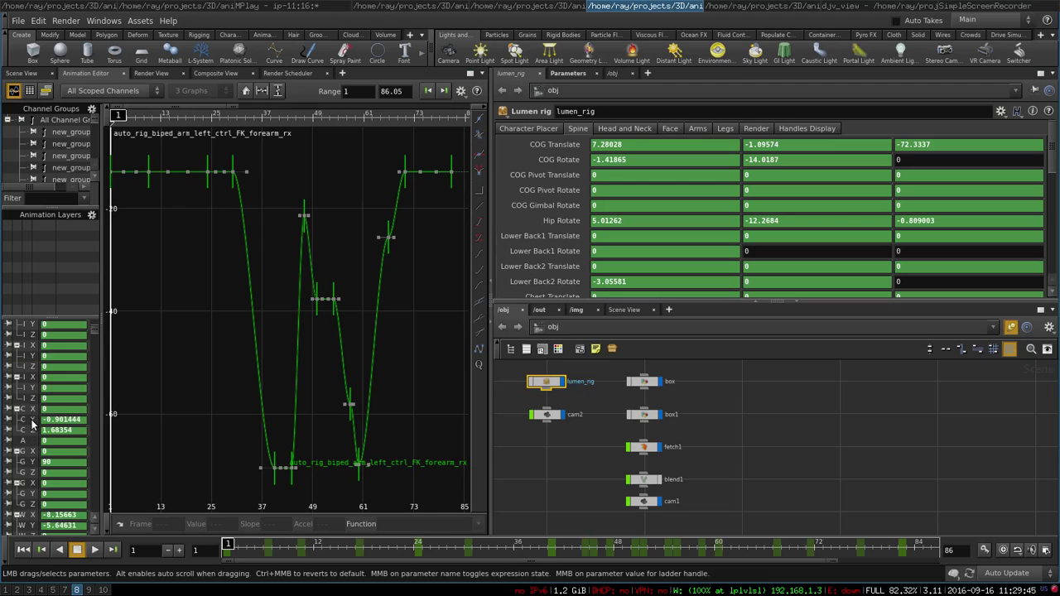
left_click(32, 421)
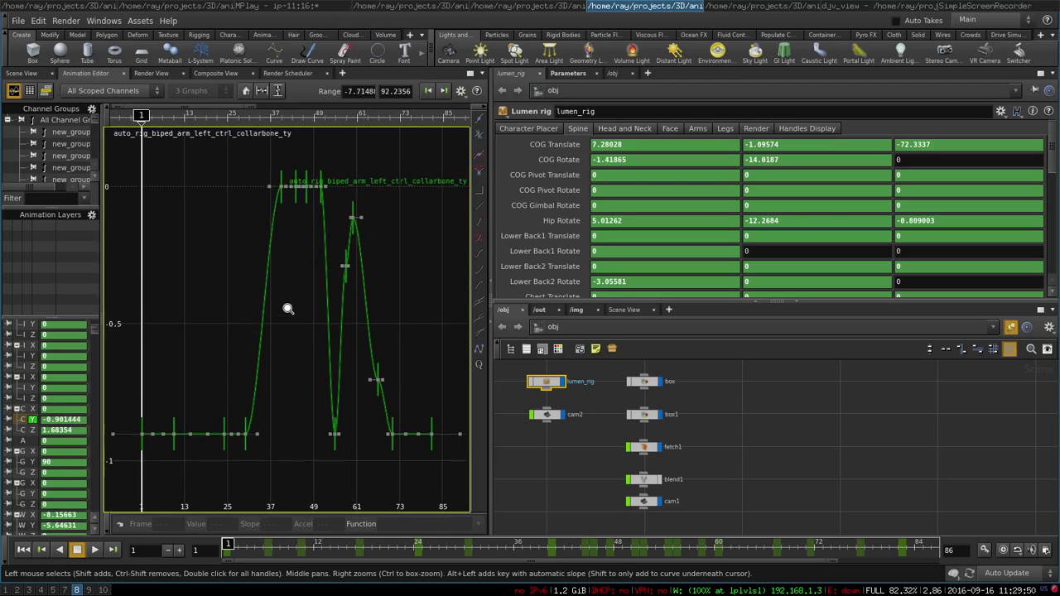
right_click_drag(288, 309, 280, 322)
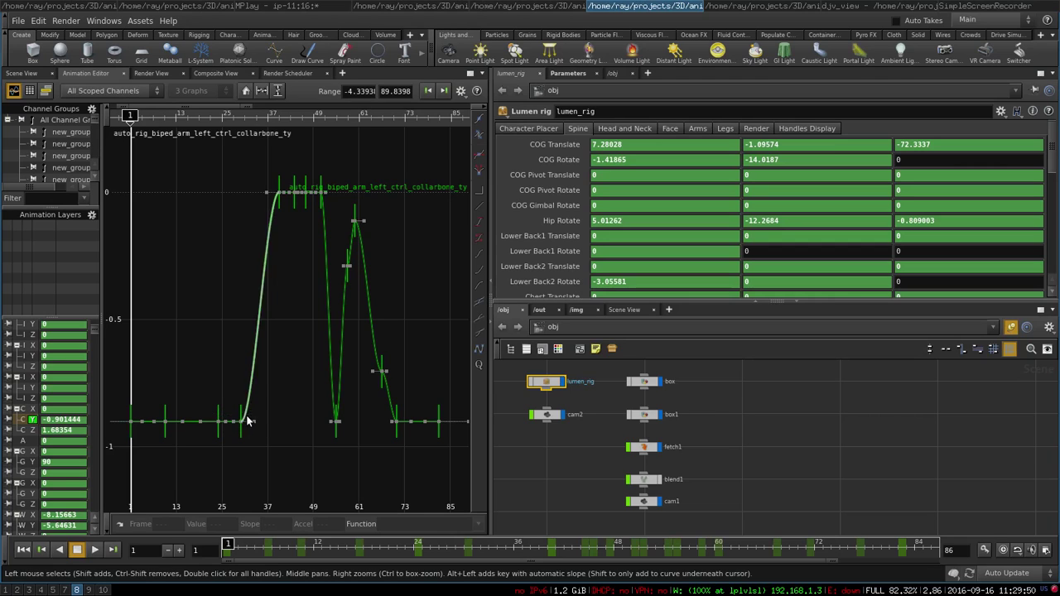
left_click(21, 73)
left_click(568, 497)
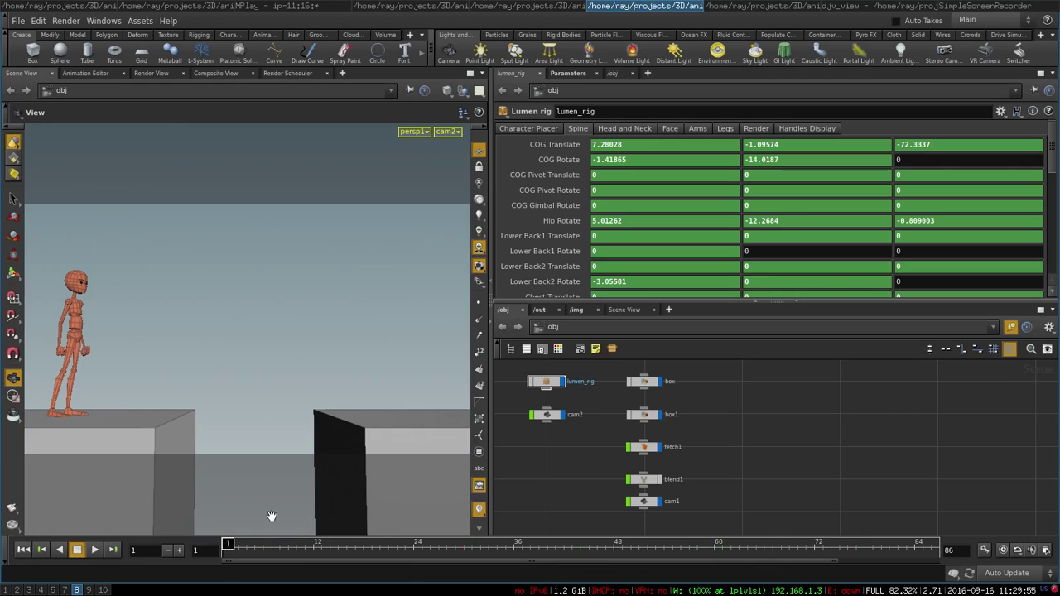
left_click_drag(228, 547, 547, 546)
key("Right")
key("Right")
key("Right")
key("Right")
key("Right")
key("Right")
key("Right")
key("Right")
key("Right")
key("Right")
key("Right")
key("Right")
key("Right")
key("Right")
key("Right")
key("Right")
key("Right")
key("Right")
key("Right")
key("Right")
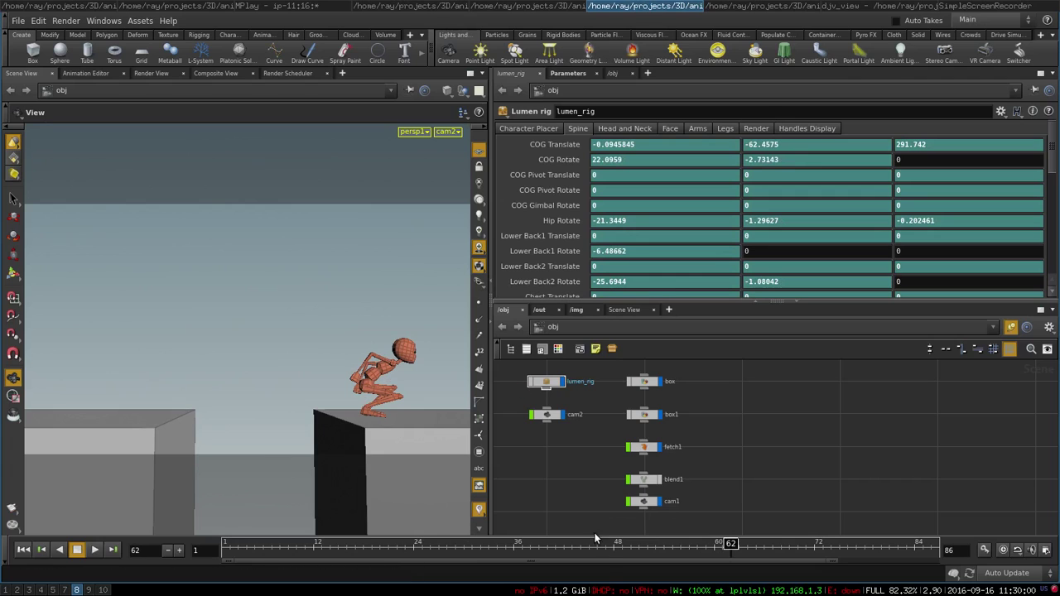
key("Up")
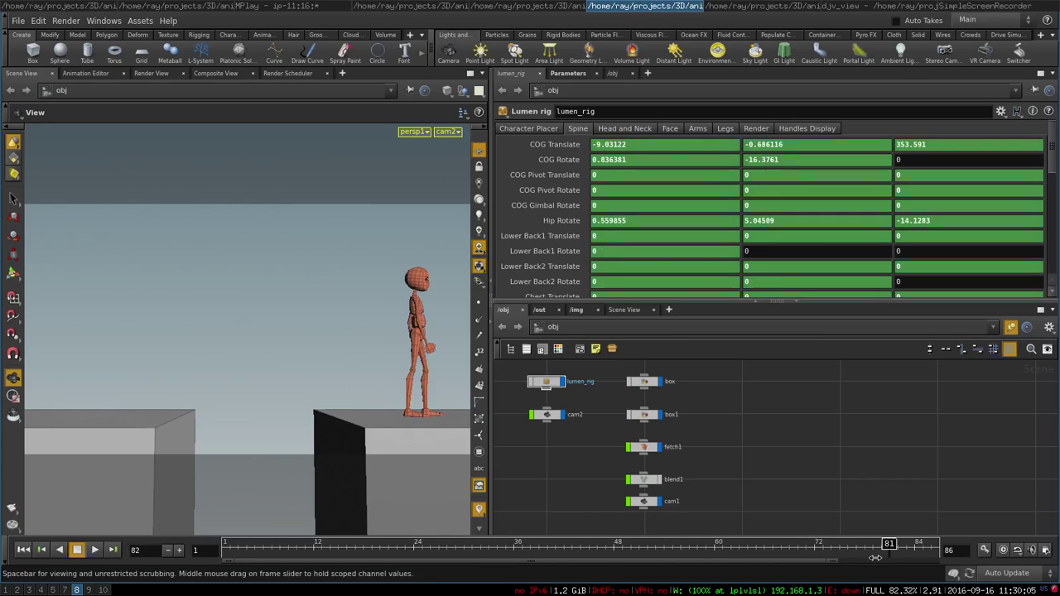
left_click(97, 74)
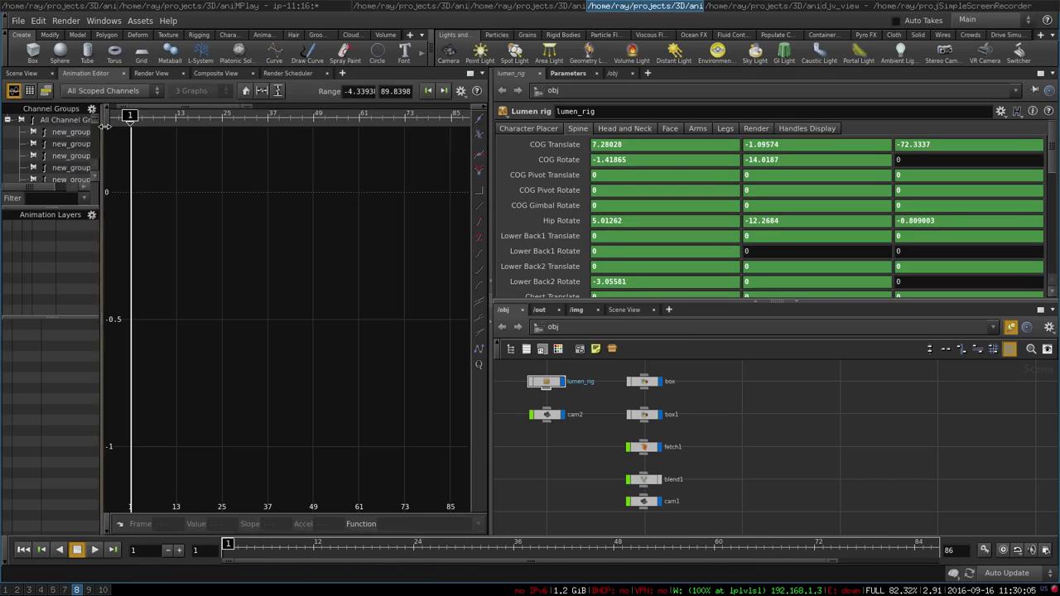
left_click(549, 384)
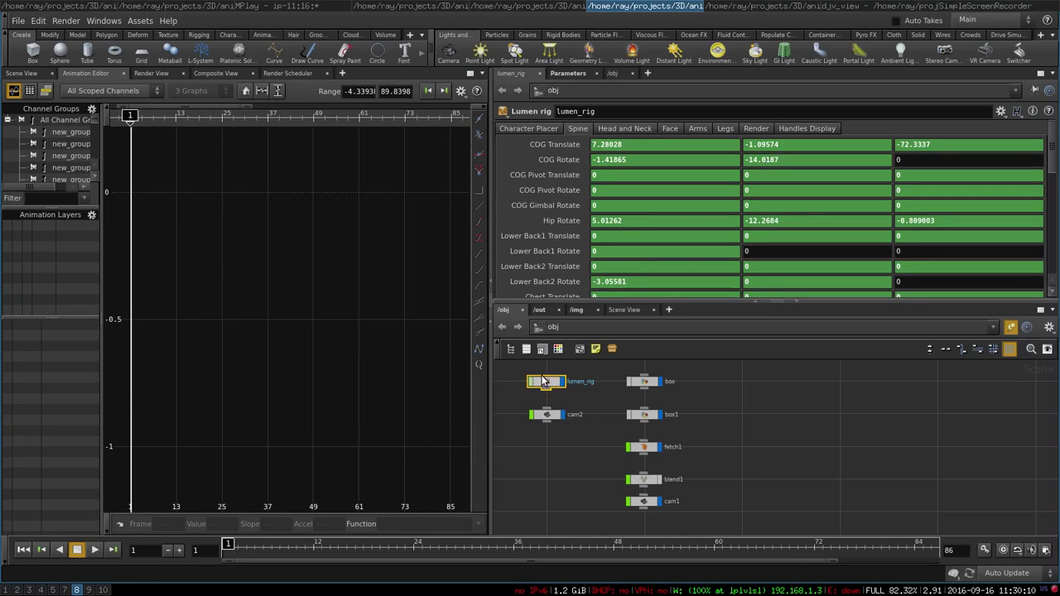
left_click(604, 466)
left_click(22, 74)
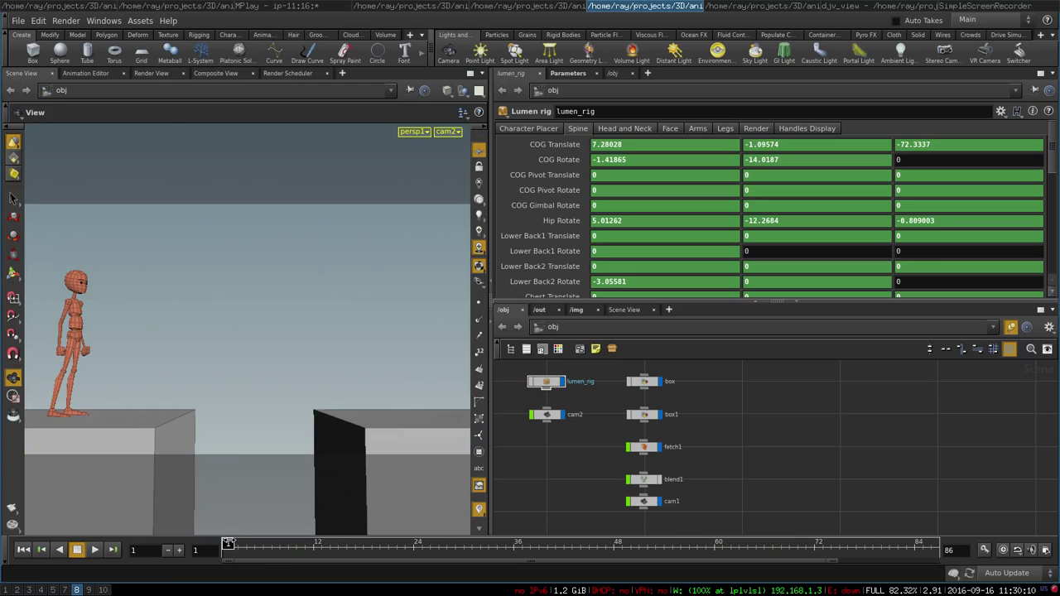
left_click_drag(229, 544, 174, 553)
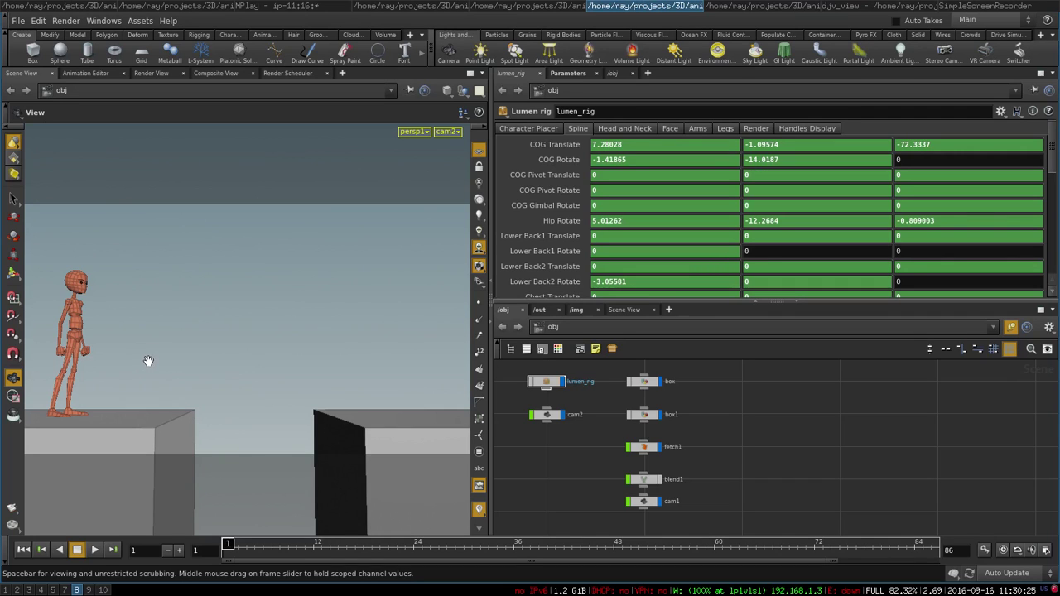
Step: Switch to the cam2 full camera view window and scrub back and forth through the walk
left_click(769, 5)
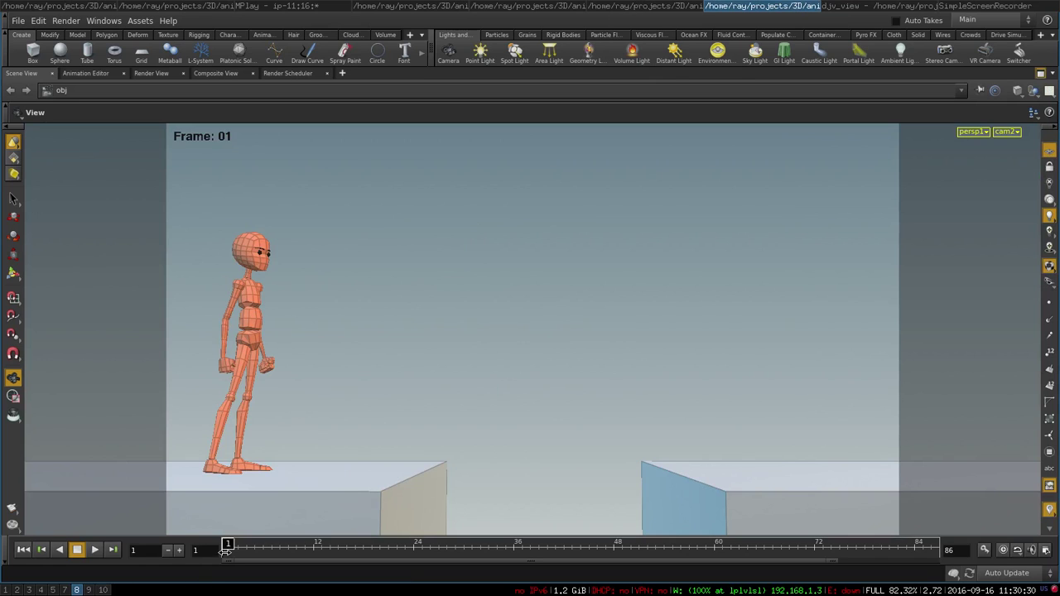
left_click_drag(229, 547, 317, 542)
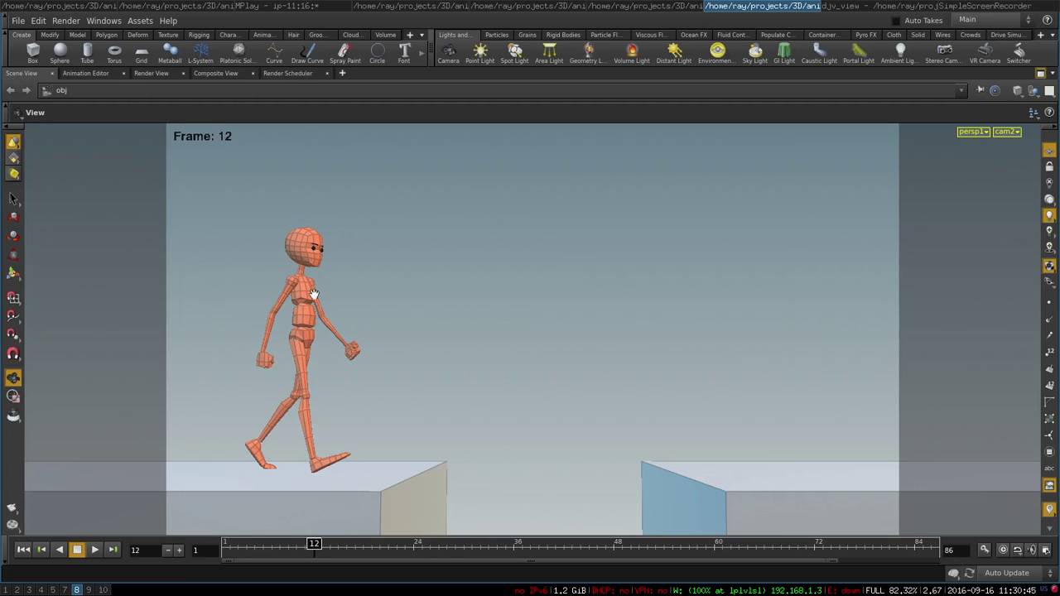
left_click_drag(306, 546, 931, 540)
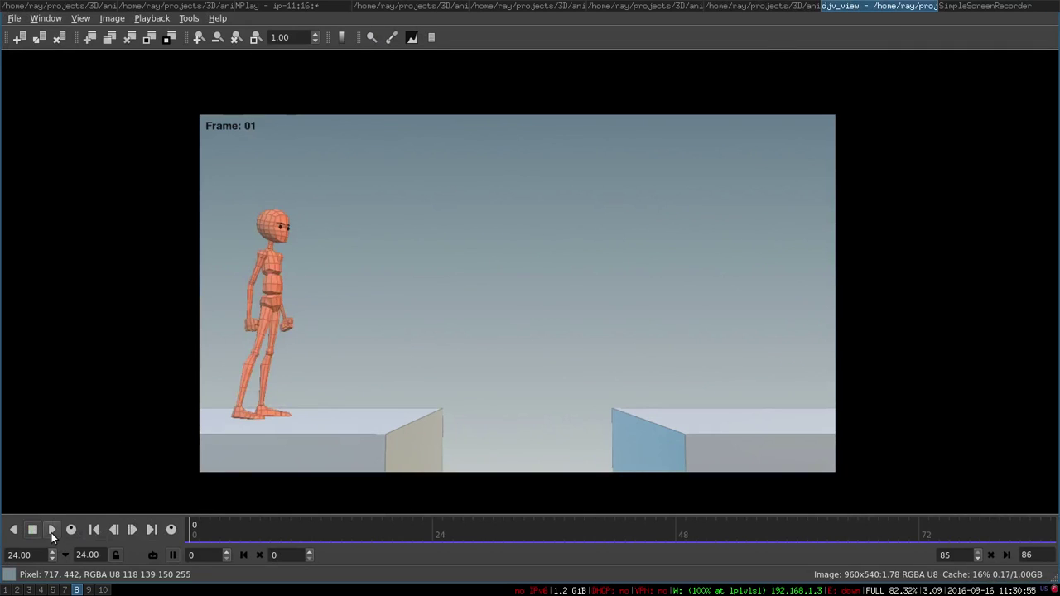
Step: Play the rendered sequence, stop it, then step from frame 01 through the jump across the gap
left_click(52, 532)
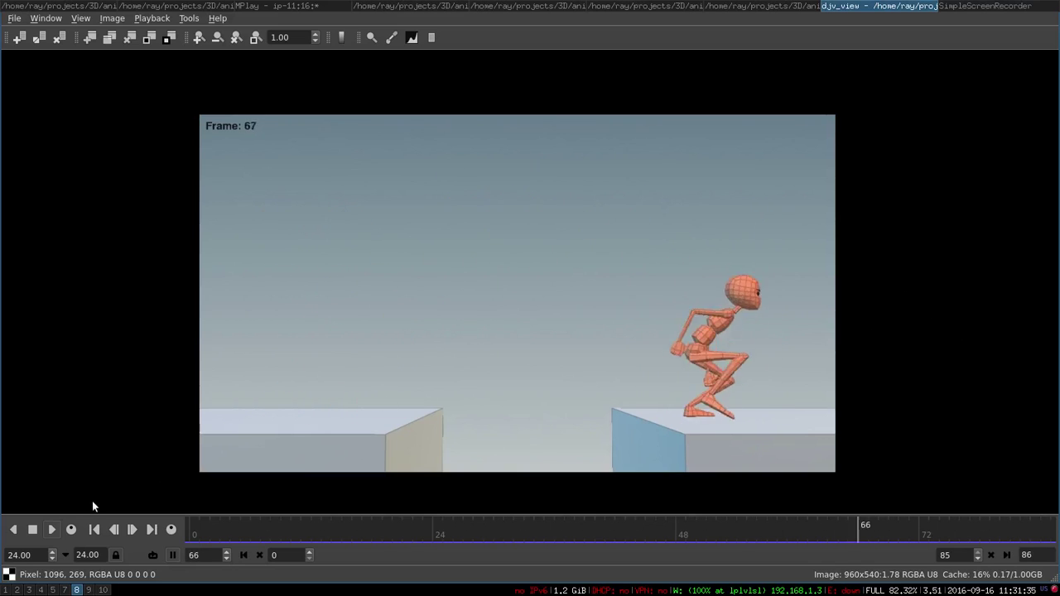
left_click(39, 530)
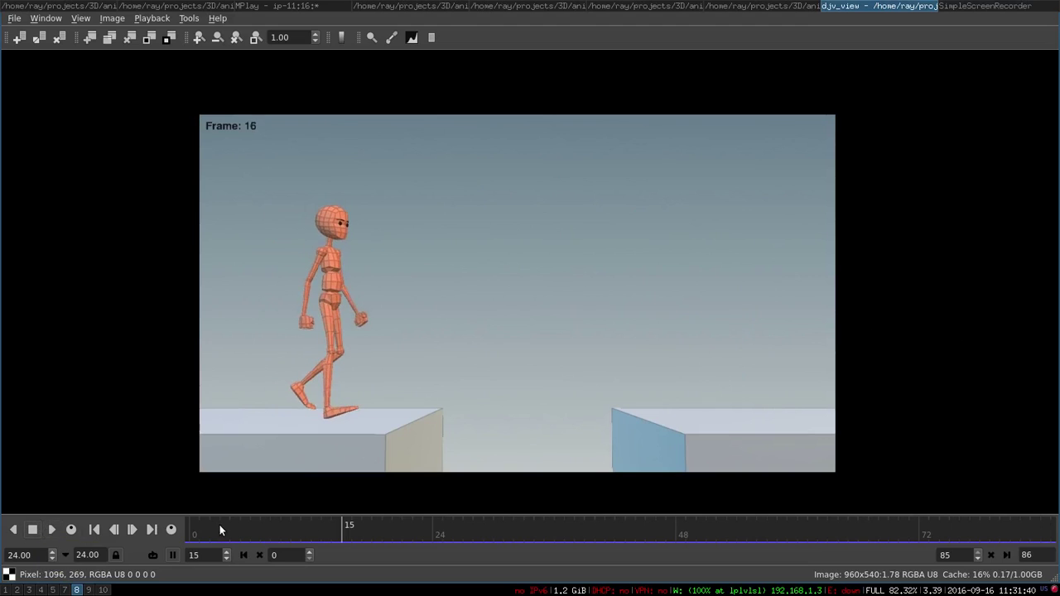
left_click(197, 522)
left_click_drag(197, 522, 108, 491)
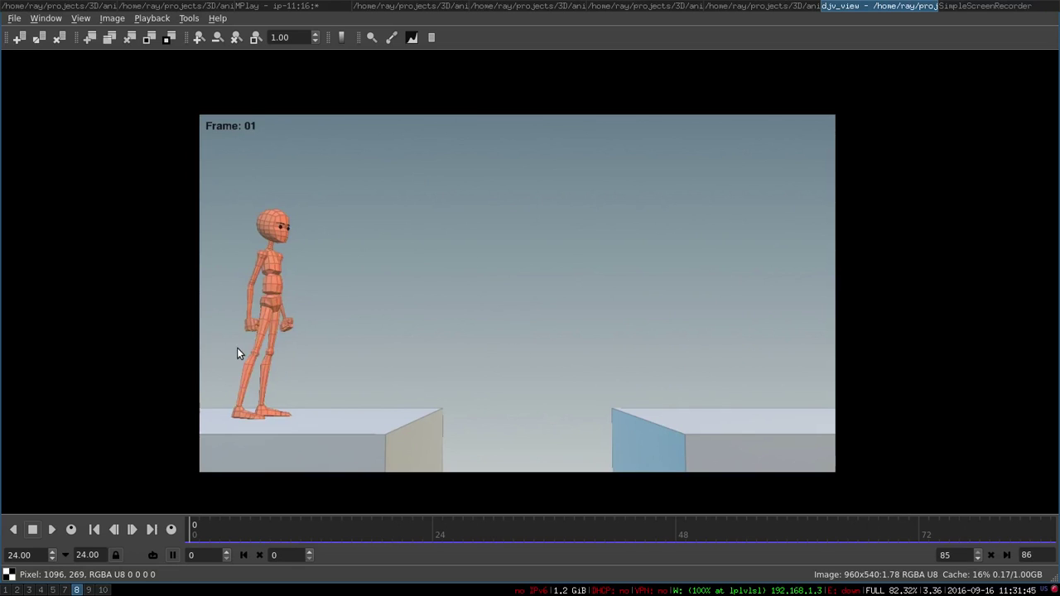
Step: Bring the Houdini scene forward, select lumen_rig and scrub back toward the start
left_click(23, 6)
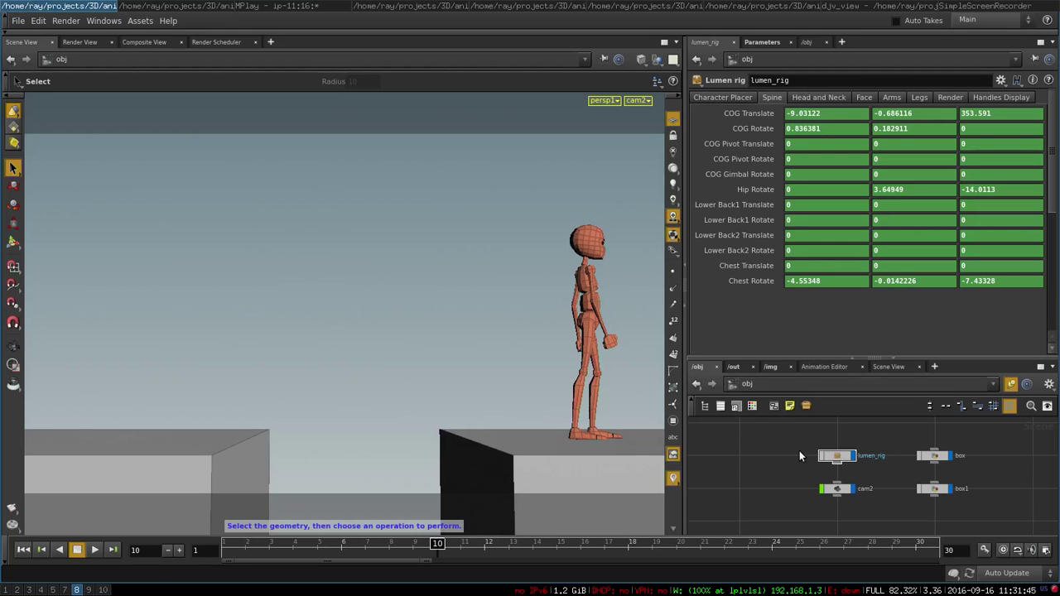
left_click(839, 459)
left_click_drag(415, 543, 440, 546)
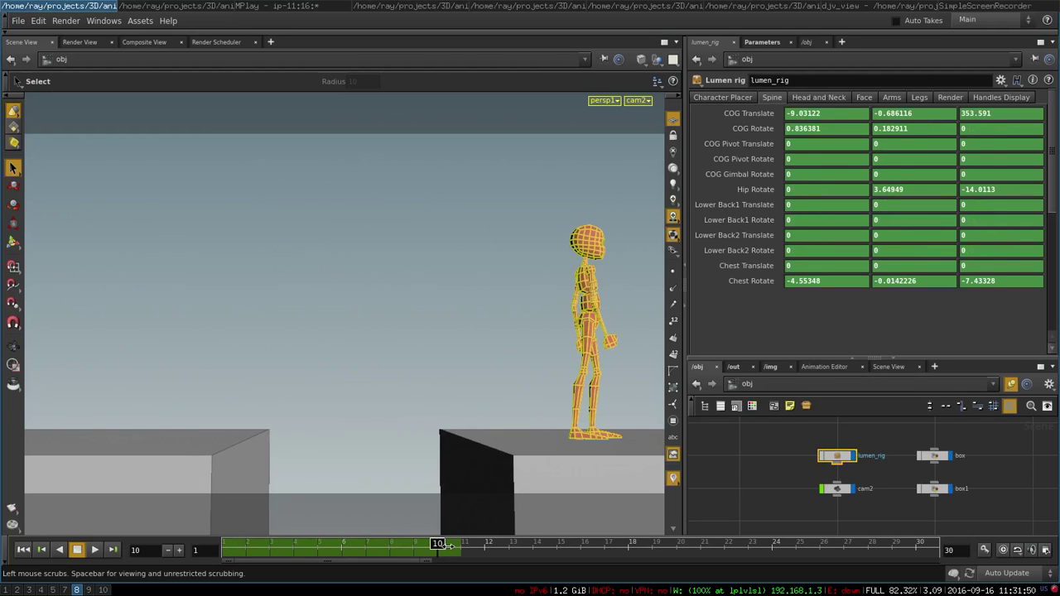
Step: In another Houdini window, scrub the walk and far-box crouch, then move to the Legs window
left_click(168, 6)
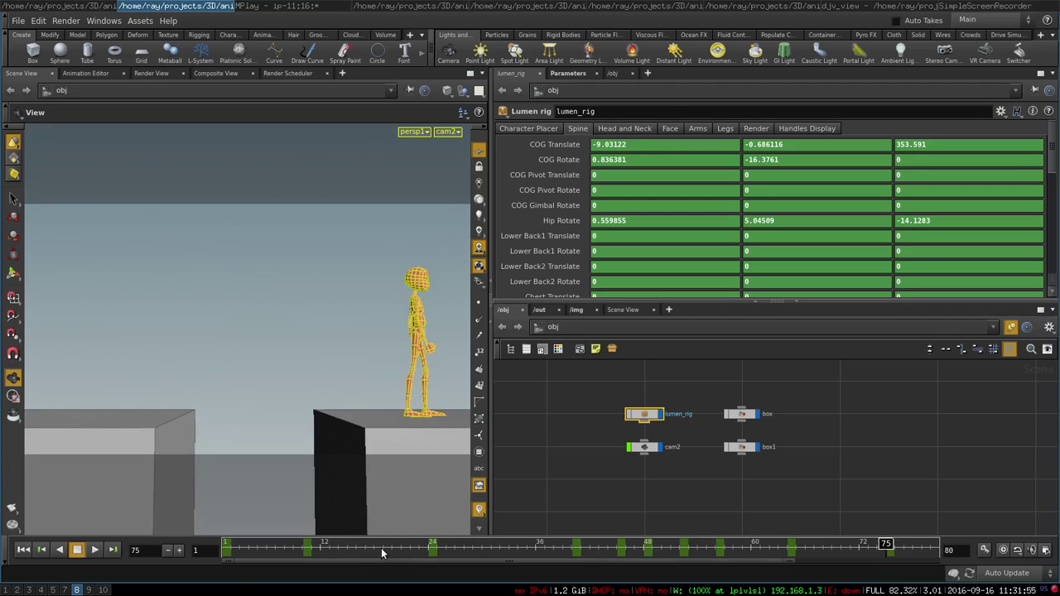
left_click_drag(382, 553, 273, 545)
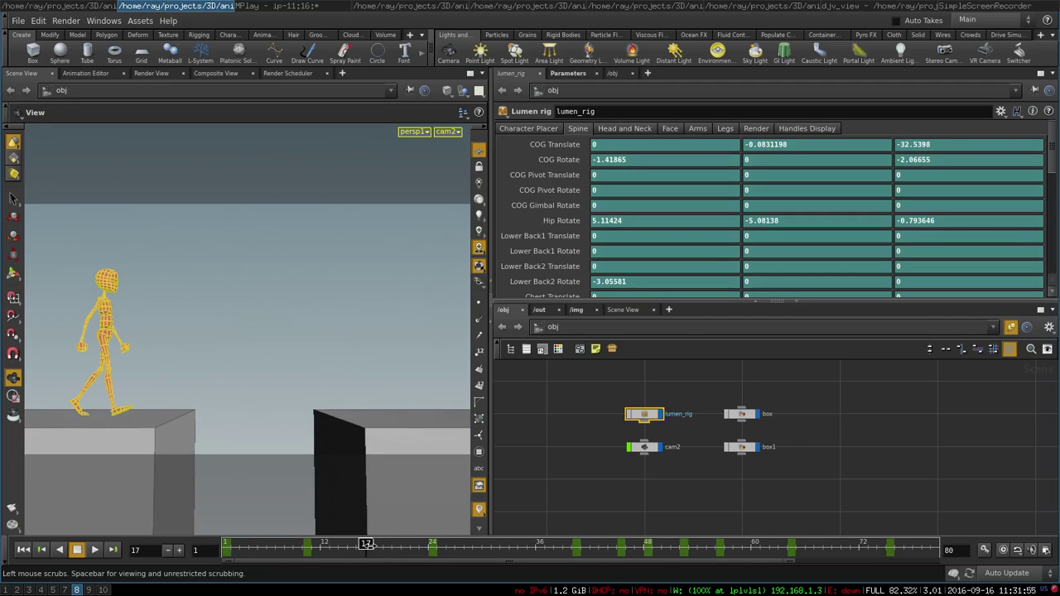
left_click_drag(694, 542, 783, 541)
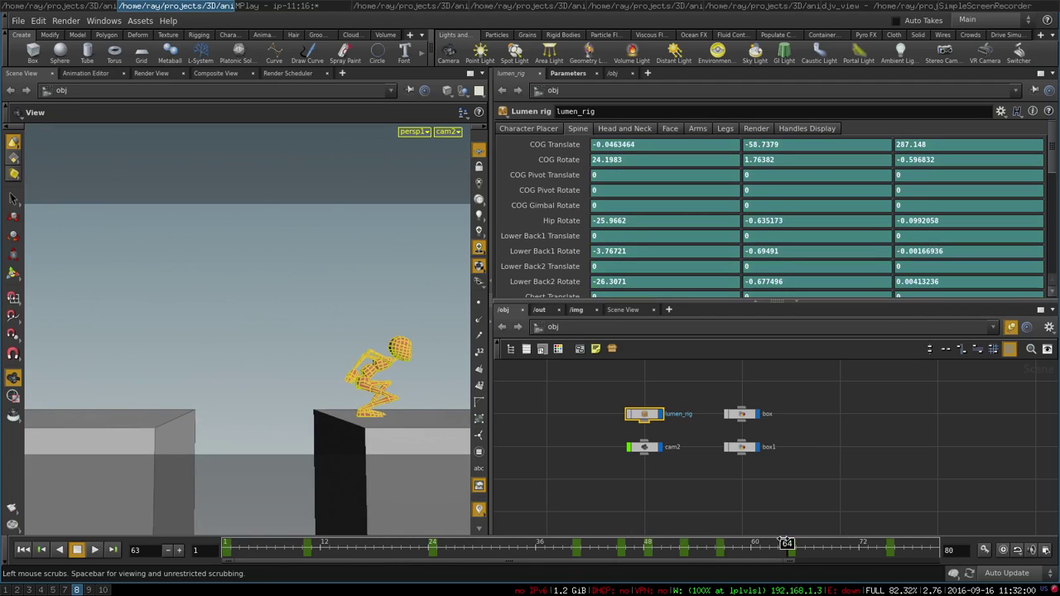
left_click_drag(871, 544, 249, 549)
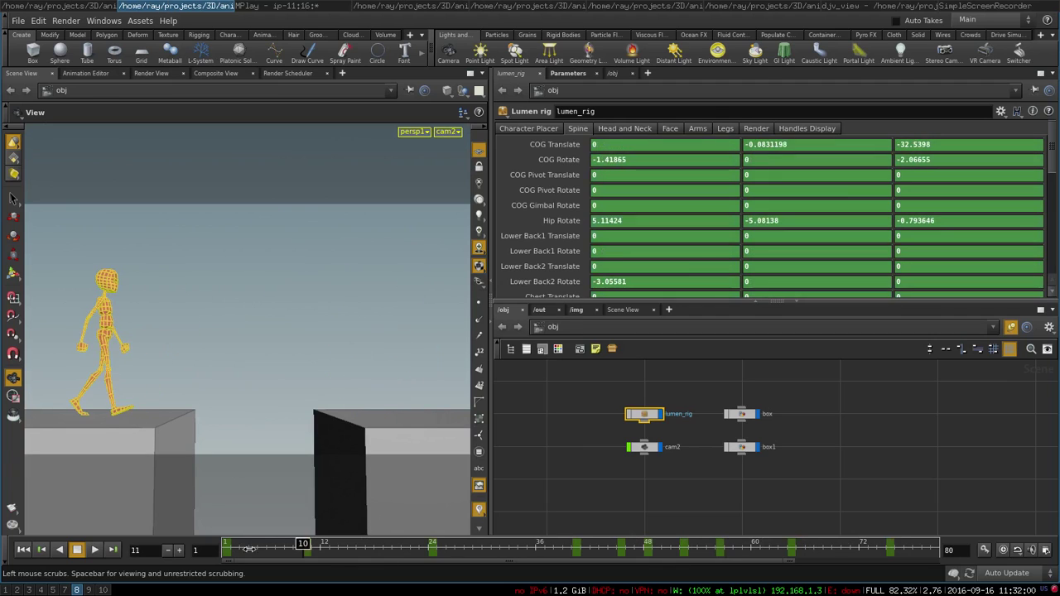
left_click(424, 6)
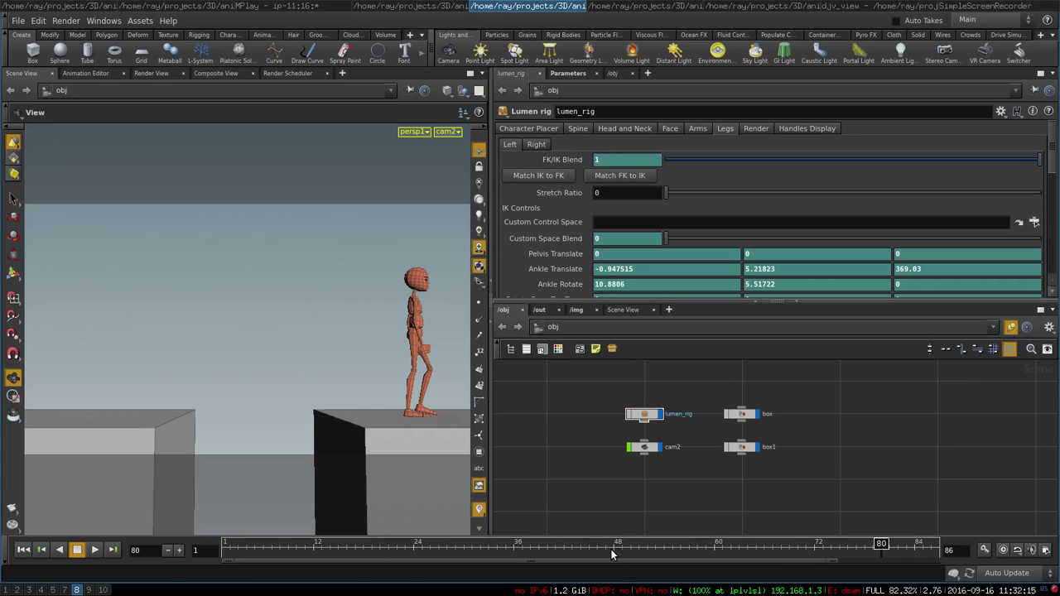
Step: Scrub back and forth through the walk and jump, then switch to the fetch1/blend1/cam1 session
left_click_drag(611, 554, 733, 532)
left_click_drag(353, 547, 192, 557)
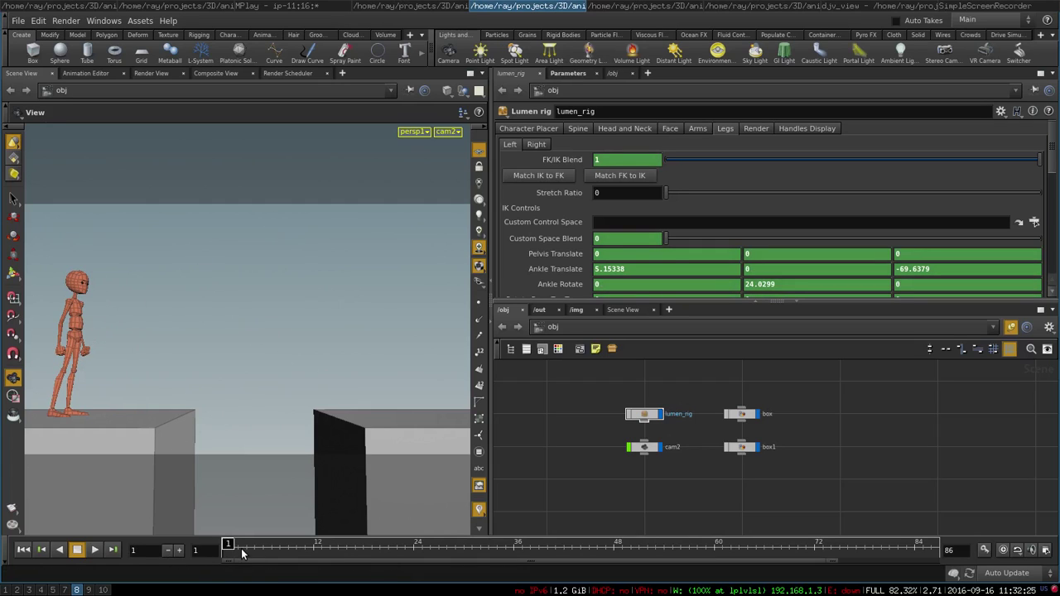
left_click_drag(229, 544, 292, 543)
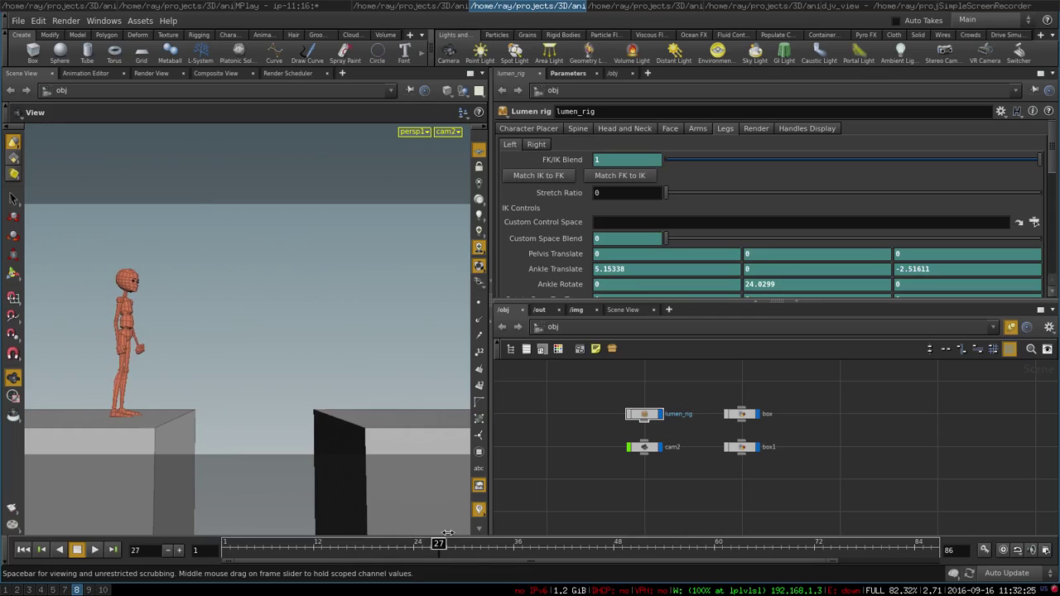
left_click_drag(578, 541, 353, 357)
left_click(613, 6)
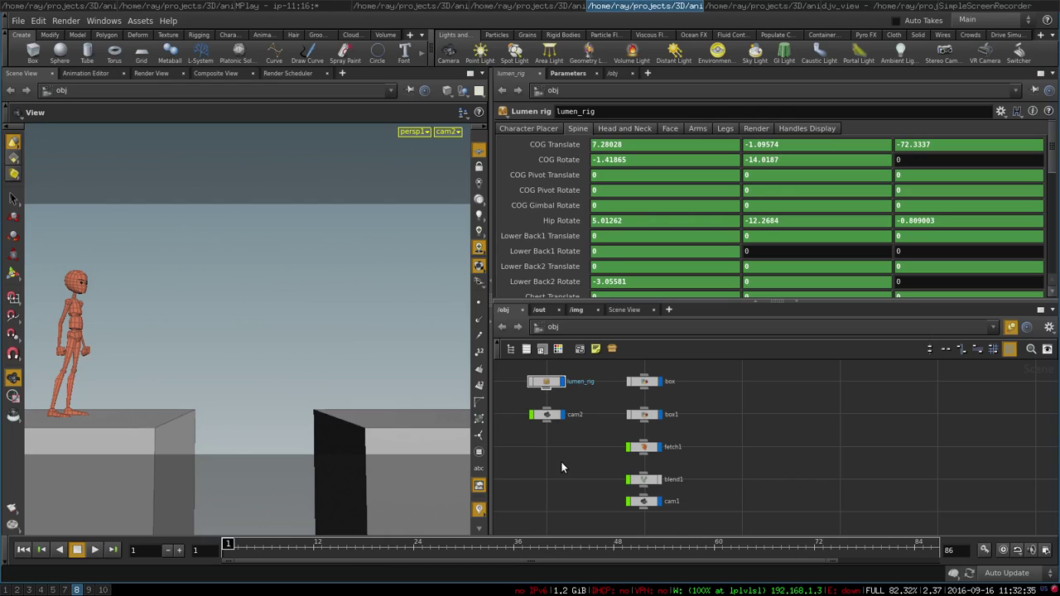
Step: Scrub the blended scene through walk frames 14–15, the crouch and the leap, then back to the start
left_click(336, 553)
left_click_drag(664, 544, 201, 549)
left_click_drag(277, 542, 339, 543)
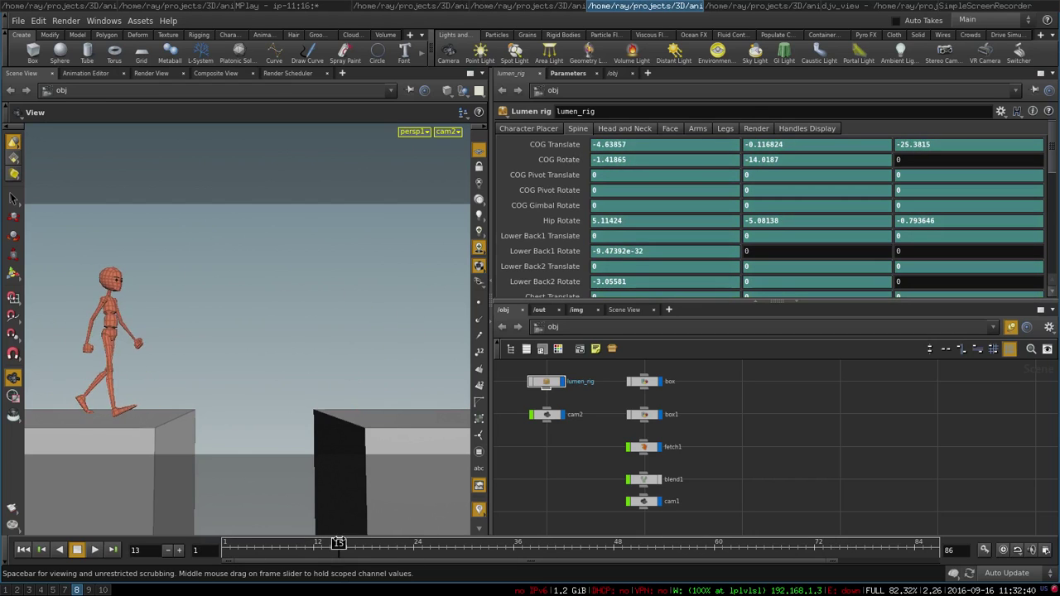
left_click_drag(468, 521, 515, 512)
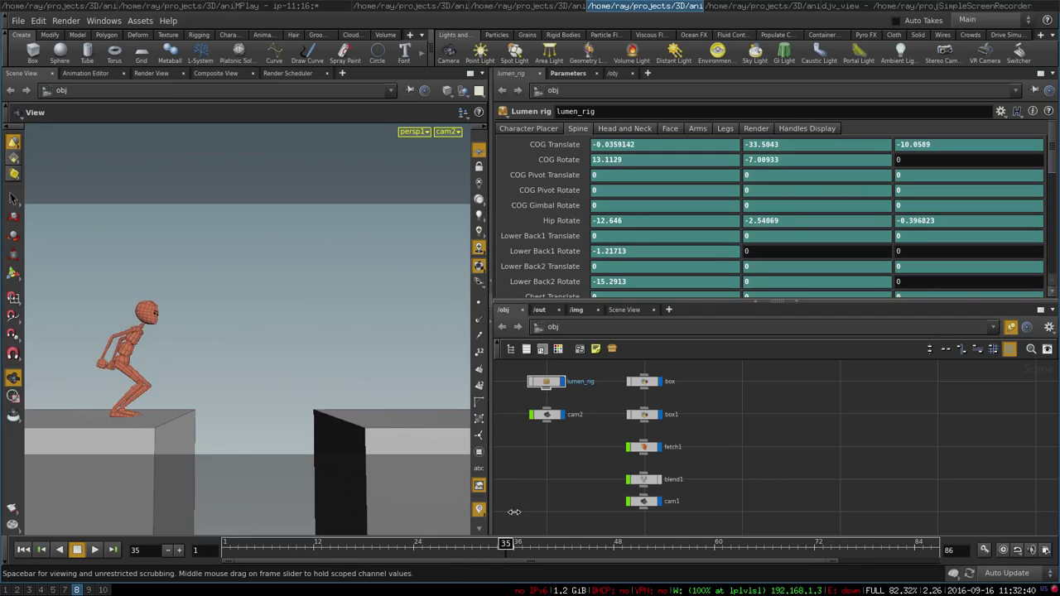
left_click_drag(598, 510, 207, 549)
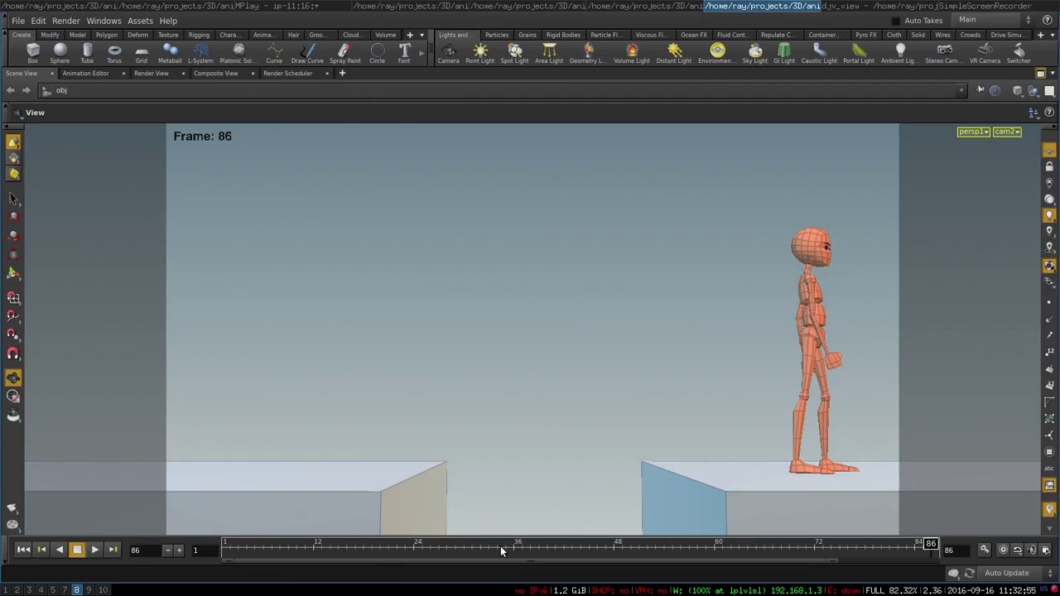
left_click_drag(501, 551, 220, 549)
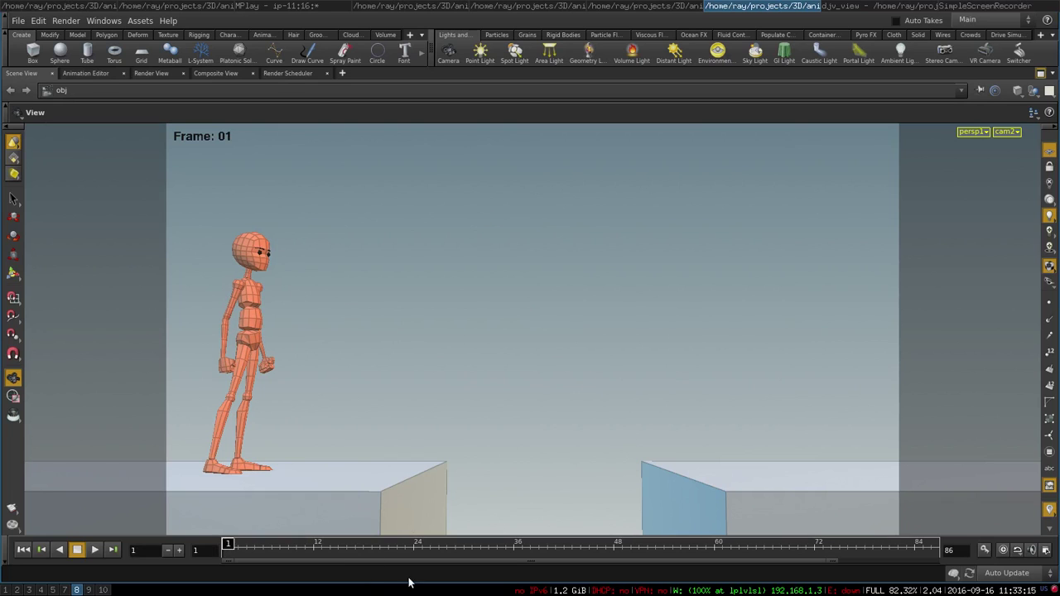
Step: Bring djv_view to the front and start playback of the rendered jump sequence
left_click(860, 6)
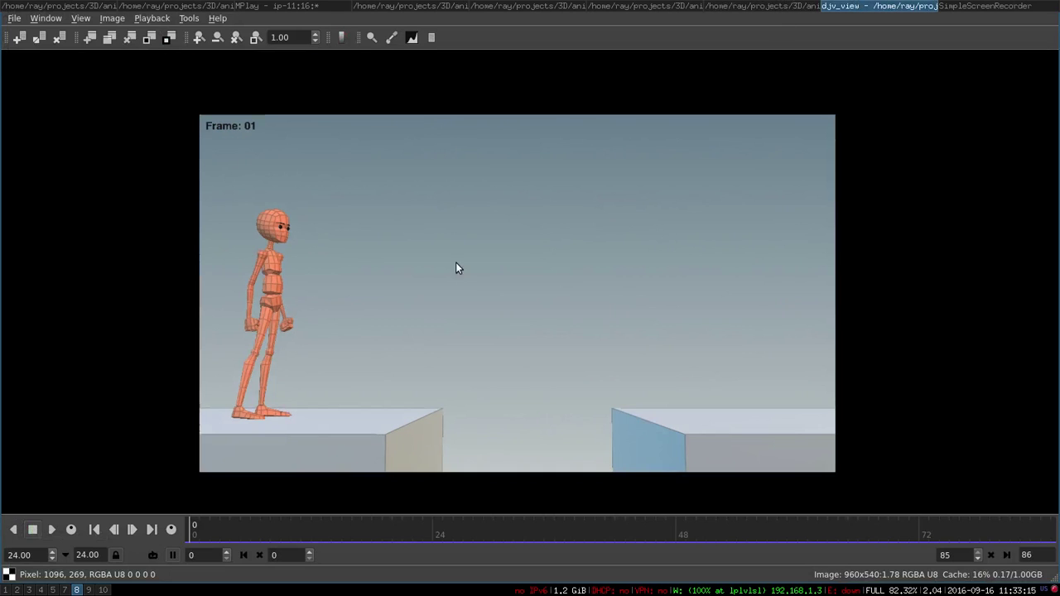
left_click(50, 530)
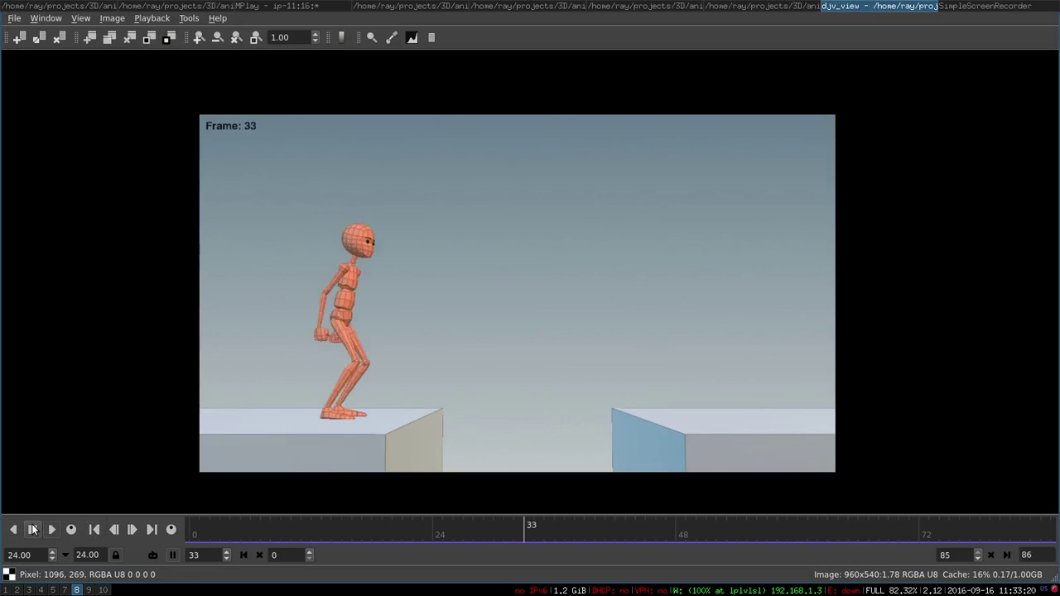